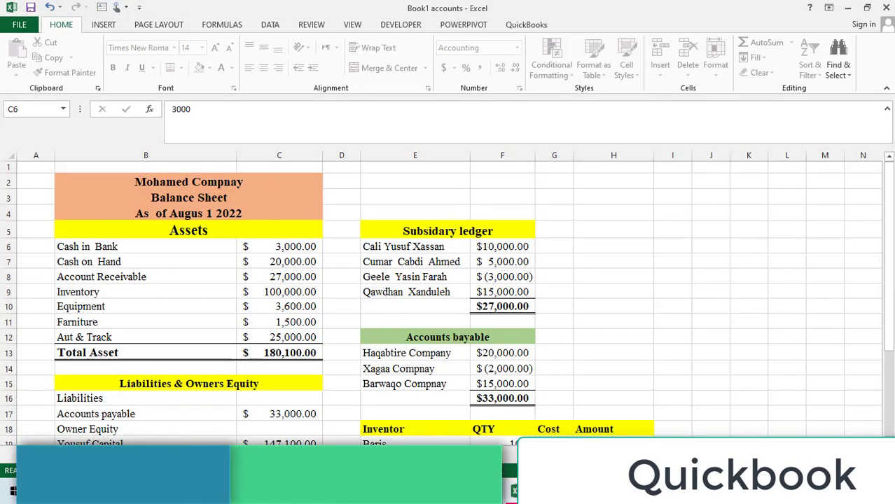
Copy the 'Cash in Bank' account name from cell B6 of the Excel balance sheet
{"action": "left_click", "coordinate": [168, 261]}
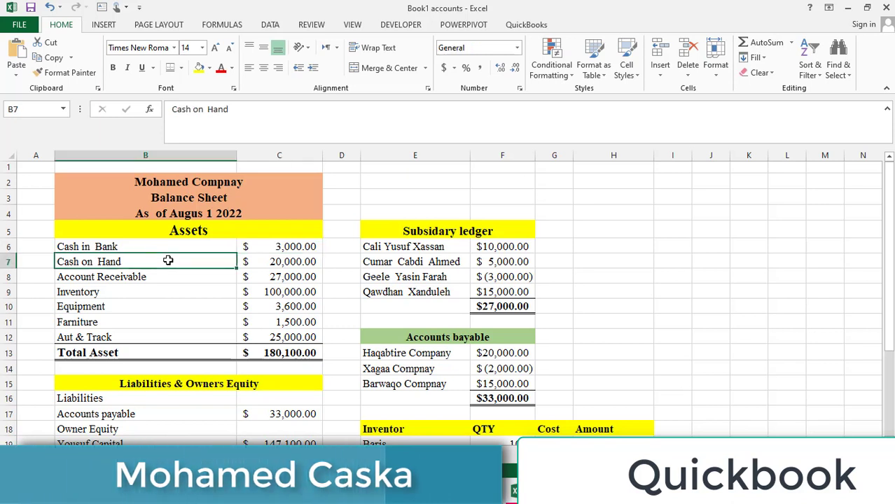
{"action": "left_click", "coordinate": [150, 246]}
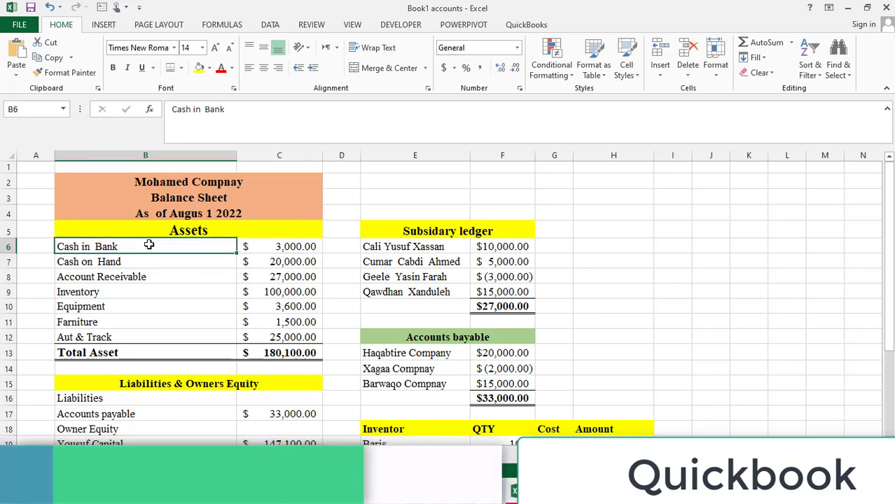
{"action": "key", "text": "ctrl+c"}
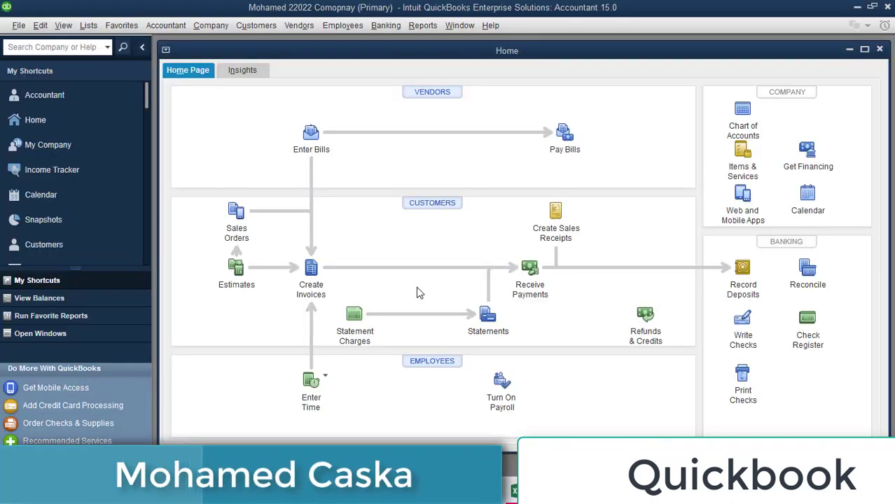
Open the Chart of Accounts maximized and start adding a new account
{"action": "left_click", "coordinate": [88, 26]}
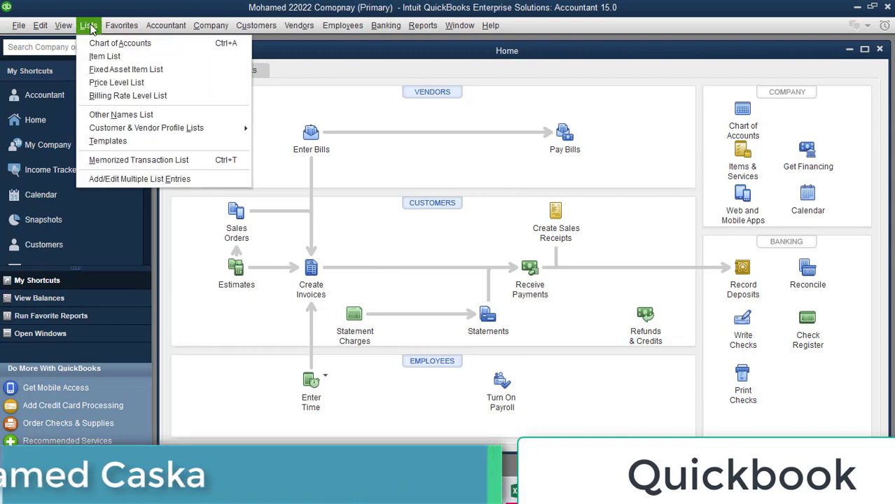
{"action": "left_click", "coordinate": [120, 44]}
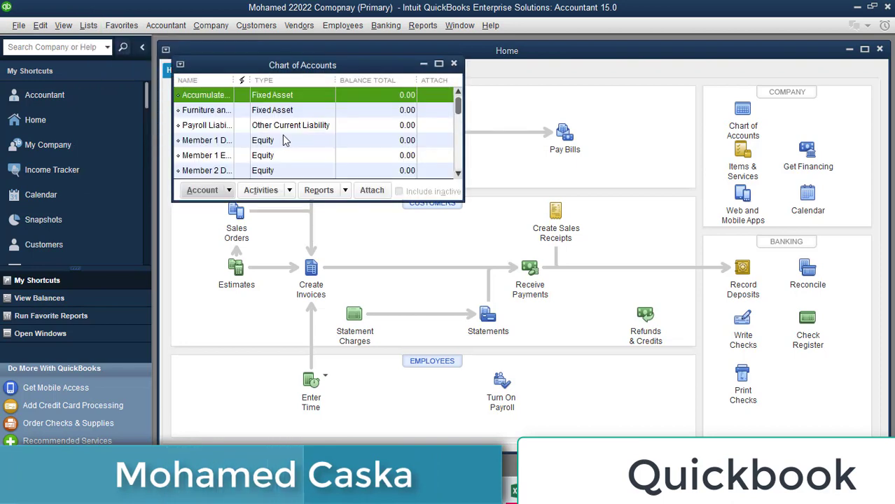
{"action": "left_click", "coordinate": [439, 65]}
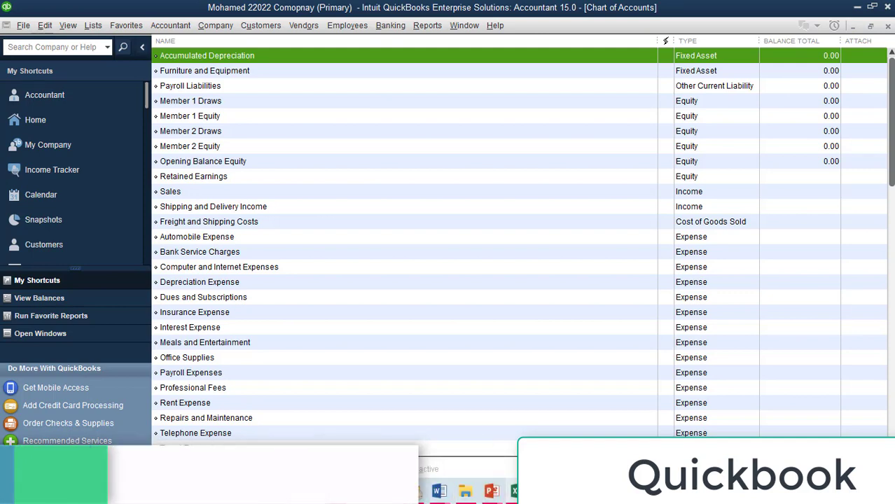
{"action": "left_click", "coordinate": [192, 473]}
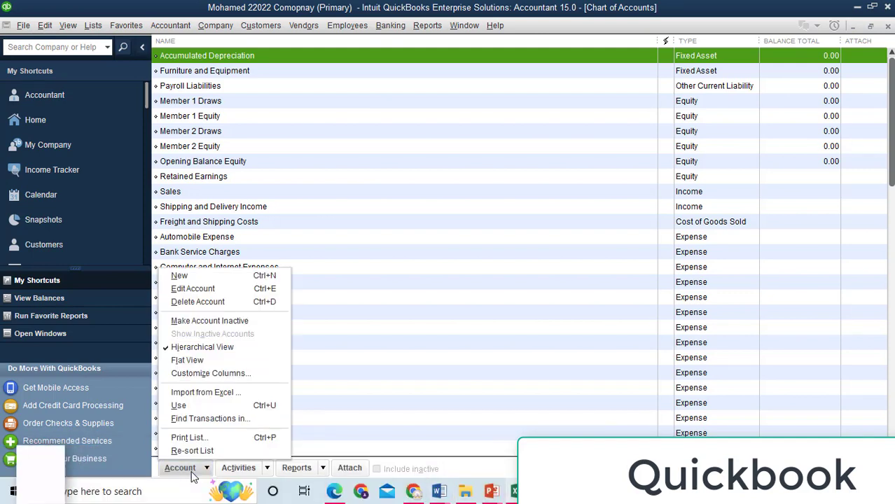
{"action": "left_click", "coordinate": [226, 280]}
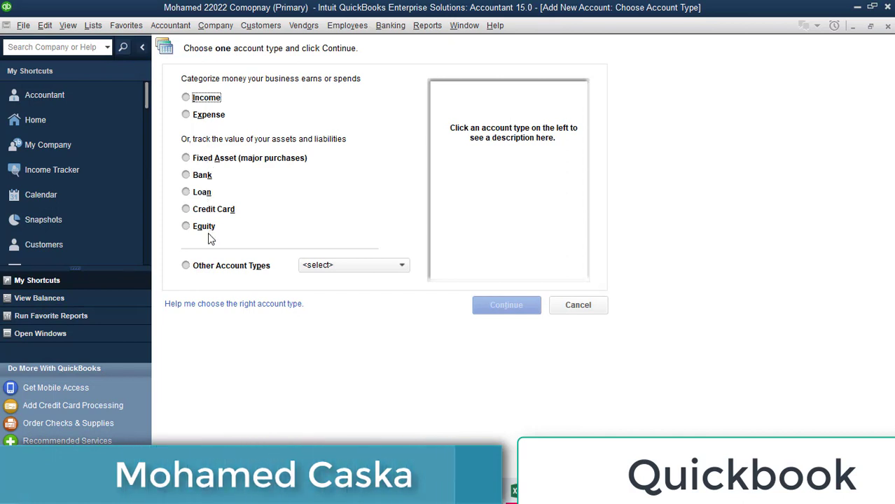
Create Bank account 'Cash in Bank' with a 3,000.00 opening balance dated 08/01/2022 and save
{"action": "left_click", "coordinate": [203, 175]}
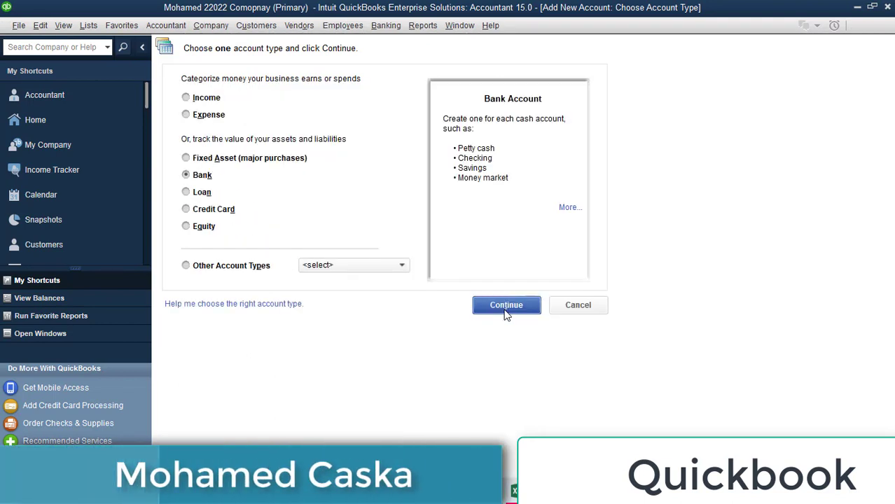
{"action": "left_click", "coordinate": [506, 305]}
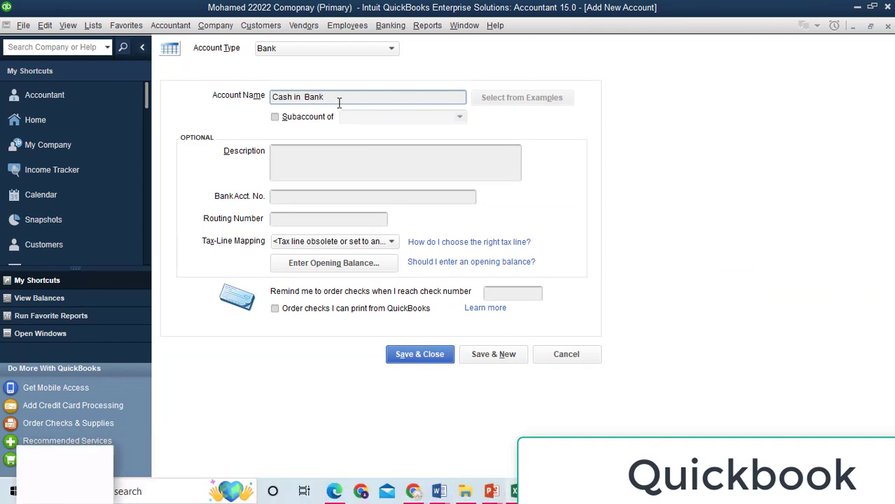
{"action": "left_click", "coordinate": [322, 263]}
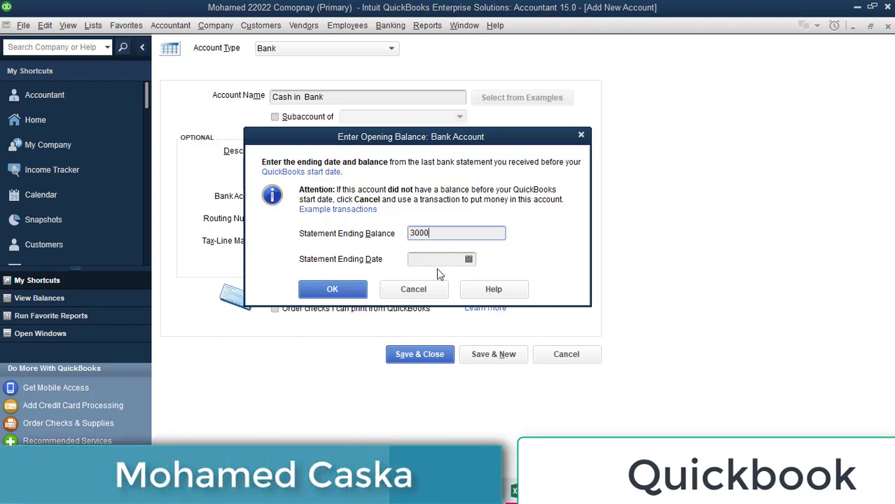
{"action": "left_click", "coordinate": [439, 258]}
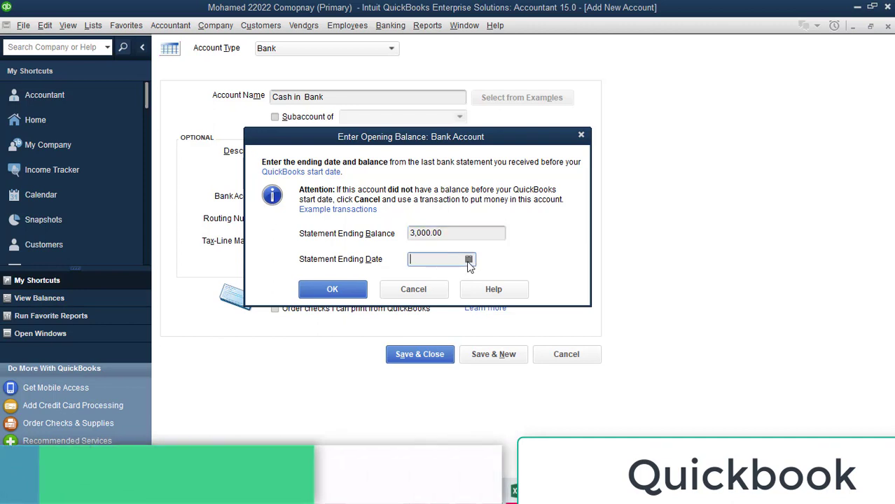
{"action": "left_click", "coordinate": [469, 259]}
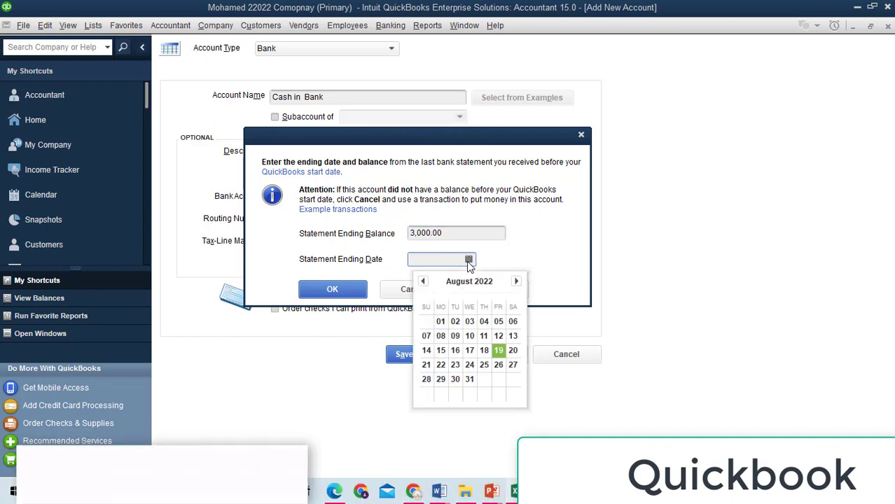
{"action": "left_click", "coordinate": [441, 323]}
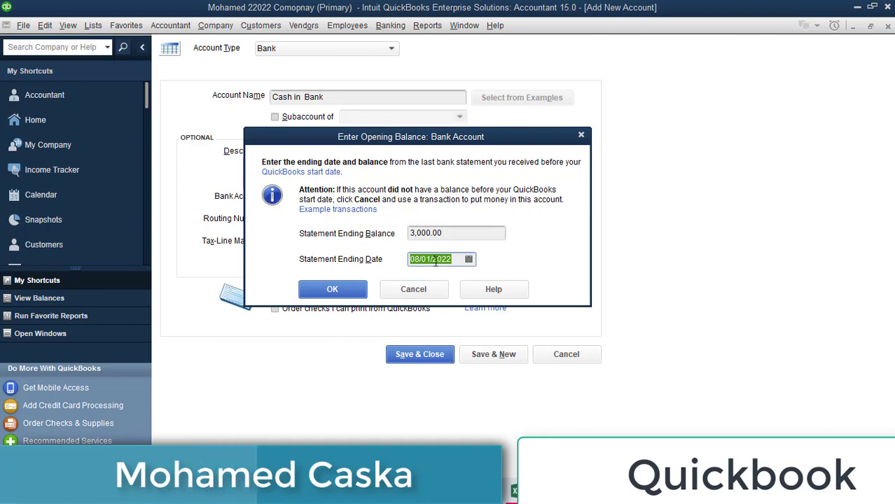
{"action": "left_click", "coordinate": [342, 289]}
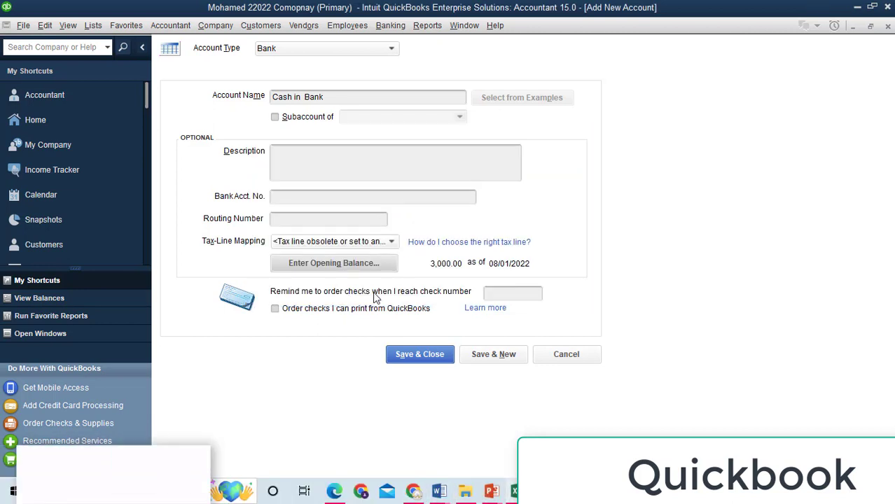
{"action": "left_click", "coordinate": [414, 356]}
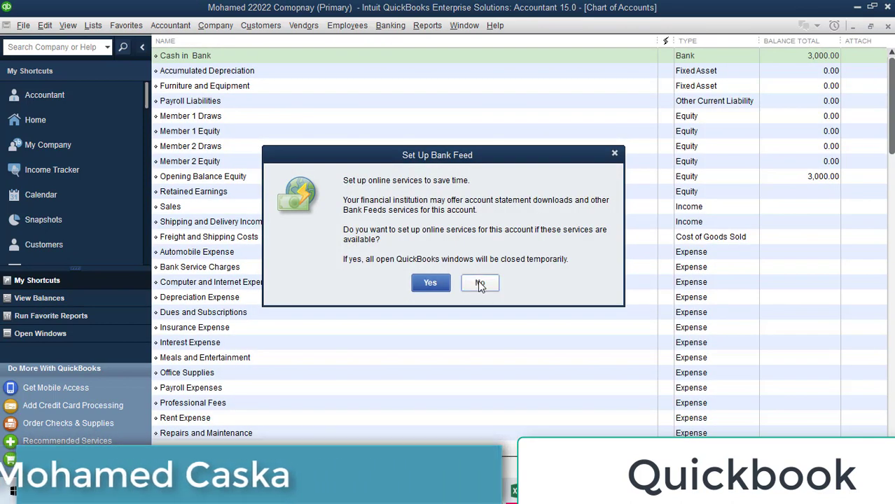
Decline bank feed setup, then select the Cash on Hand label in Excel cell B7
{"action": "left_click", "coordinate": [480, 283]}
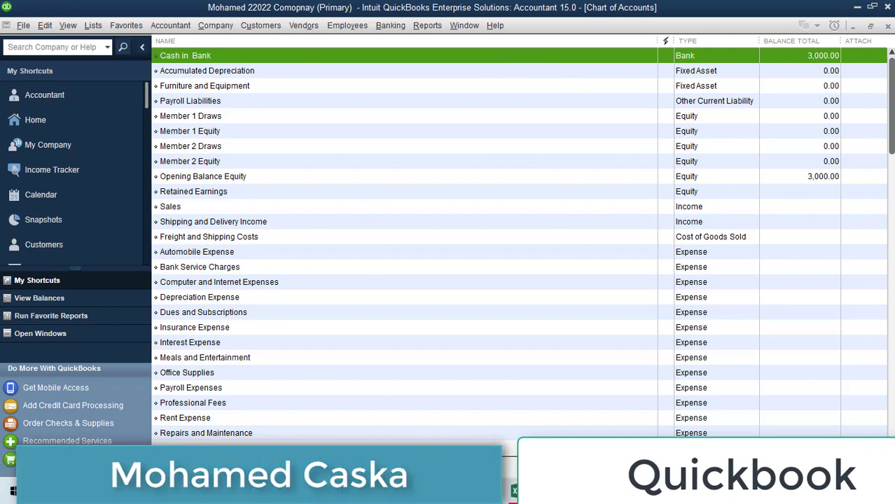
{"action": "left_click", "coordinate": [514, 491]}
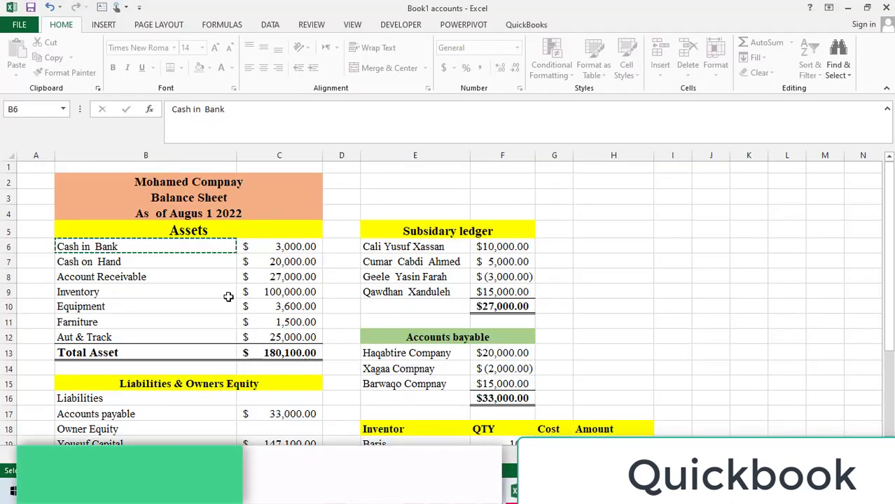
{"action": "left_click", "coordinate": [130, 263]}
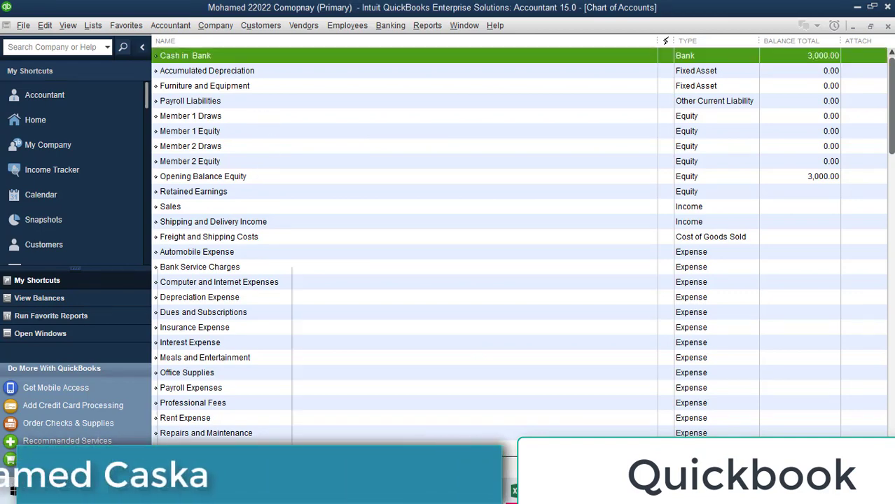
{"action": "right_click", "coordinate": [160, 269]}
Start a new Bank-type account for Cash on Hand and begin its opening balance
{"action": "left_click", "coordinate": [214, 280]}
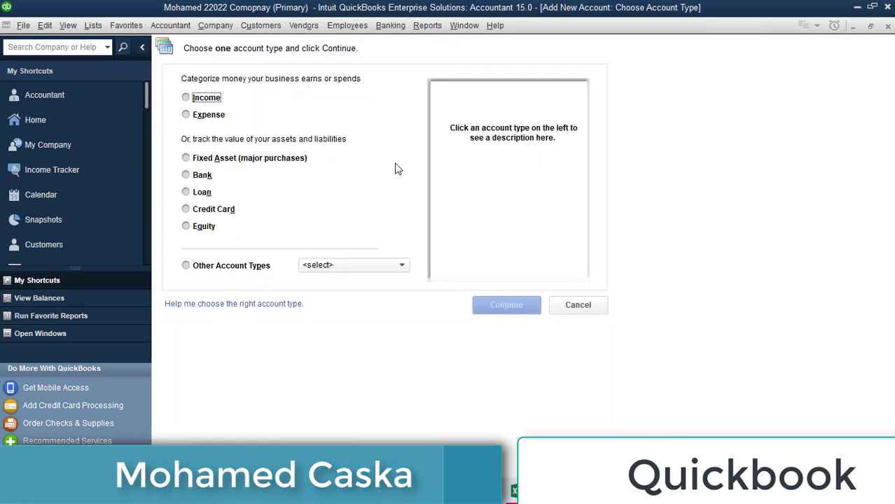
{"action": "left_click", "coordinate": [201, 175]}
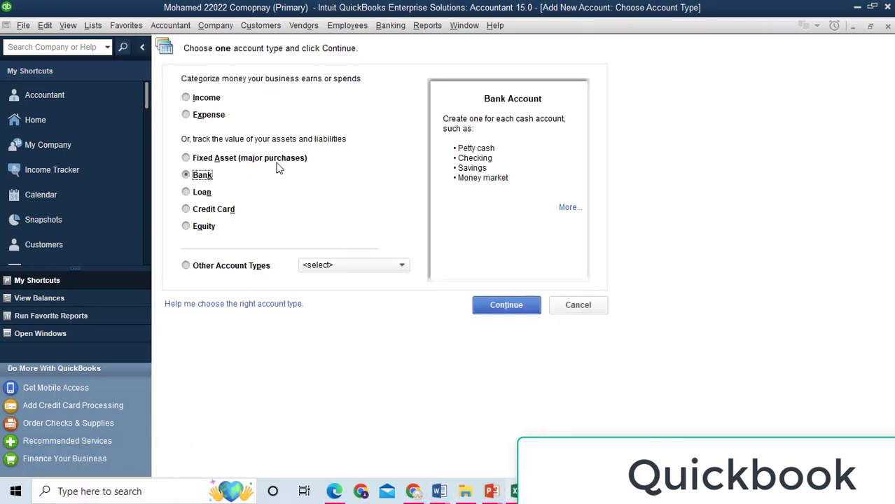
{"action": "left_click", "coordinate": [506, 308]}
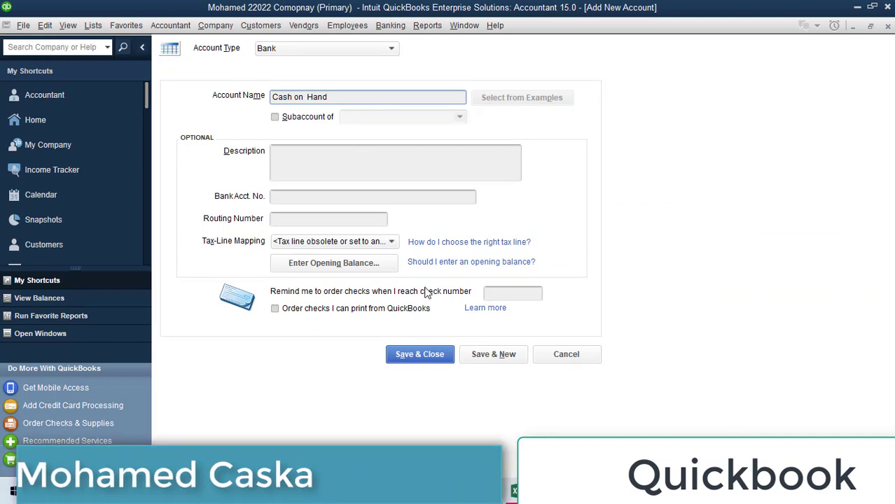
{"action": "left_click", "coordinate": [337, 265]}
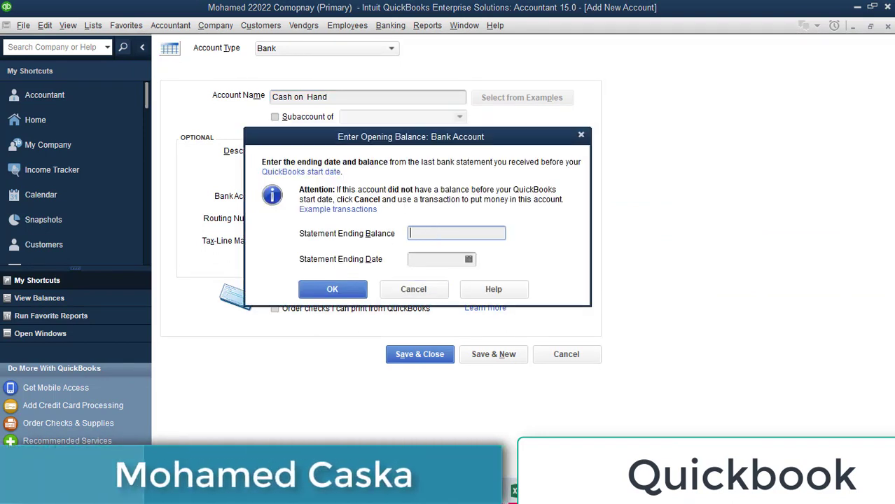
Copy 20000 from Excel cell C7 as the opening balance, date it 08/01/2022, and save
{"action": "key", "text": "alt+Tab"}
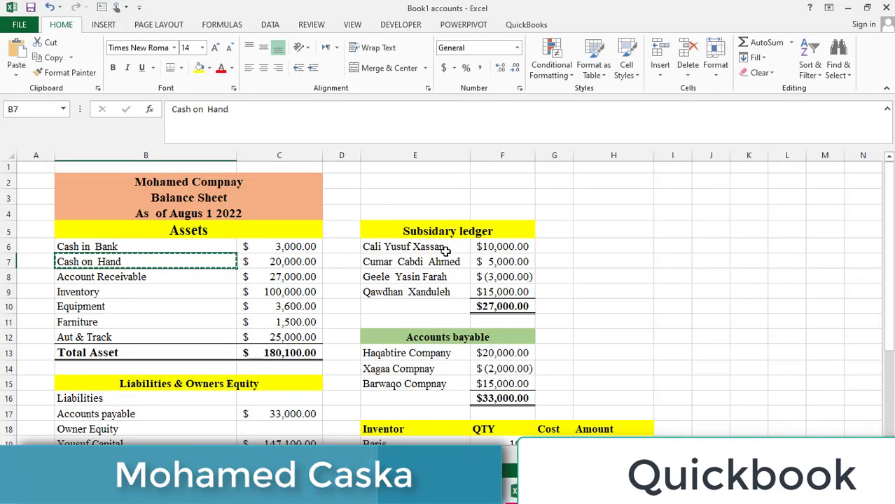
{"action": "double_click", "coordinate": [289, 263]}
{"action": "double_click", "coordinate": [307, 261]}
{"action": "key", "text": "ctrl+c"}
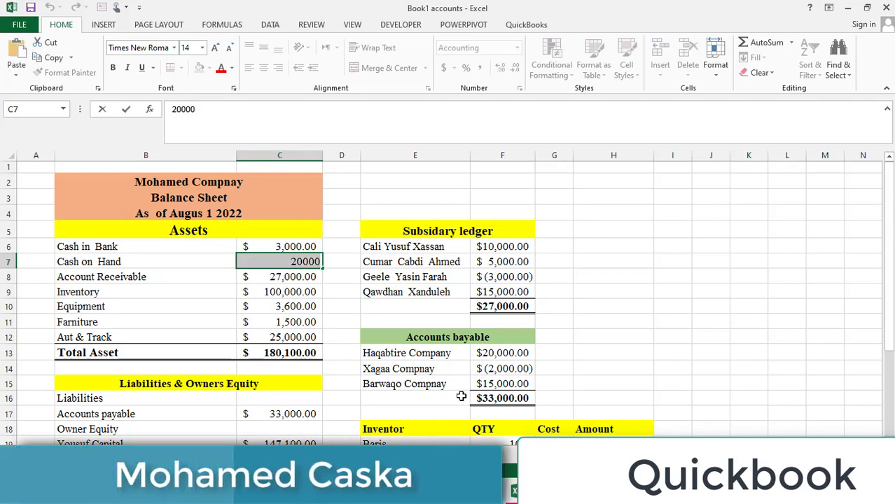
{"action": "key", "text": "alt+Tab"}
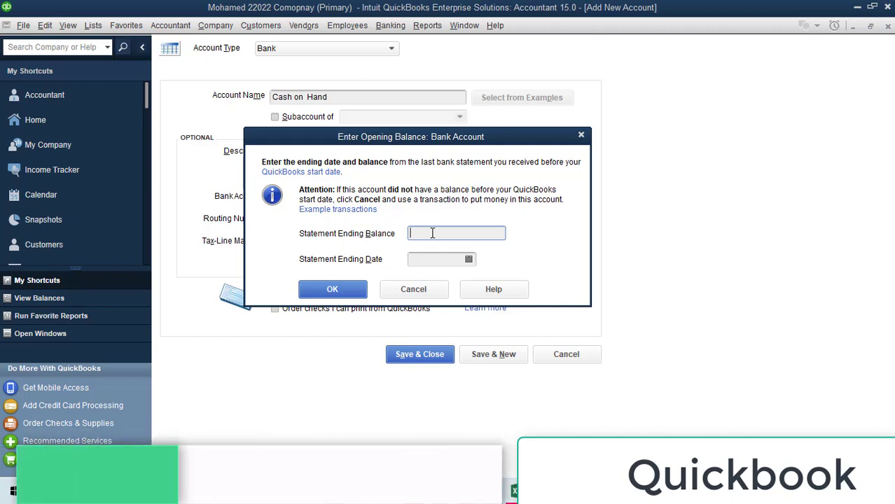
{"action": "key", "text": "ctrl+v"}
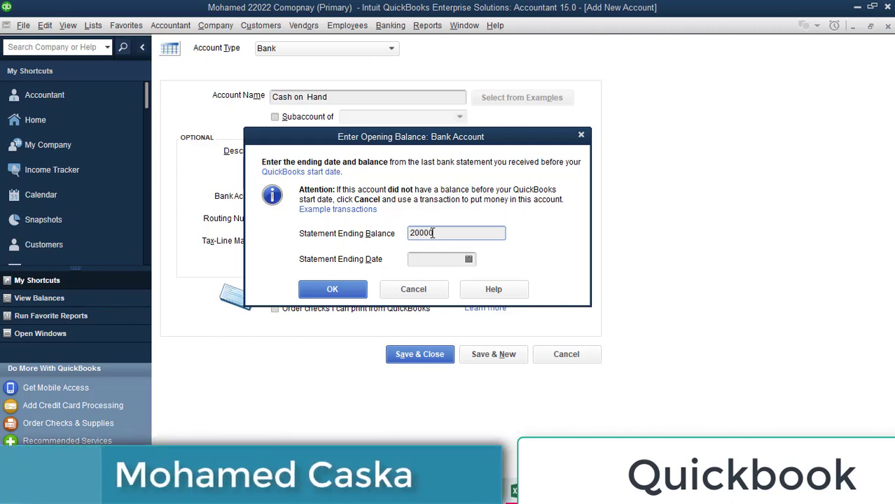
{"action": "left_click", "coordinate": [469, 260]}
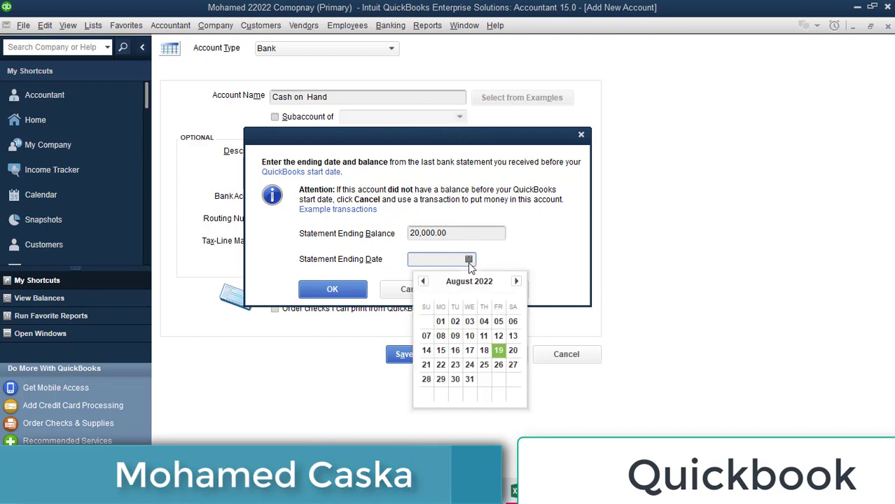
{"action": "left_click", "coordinate": [441, 321]}
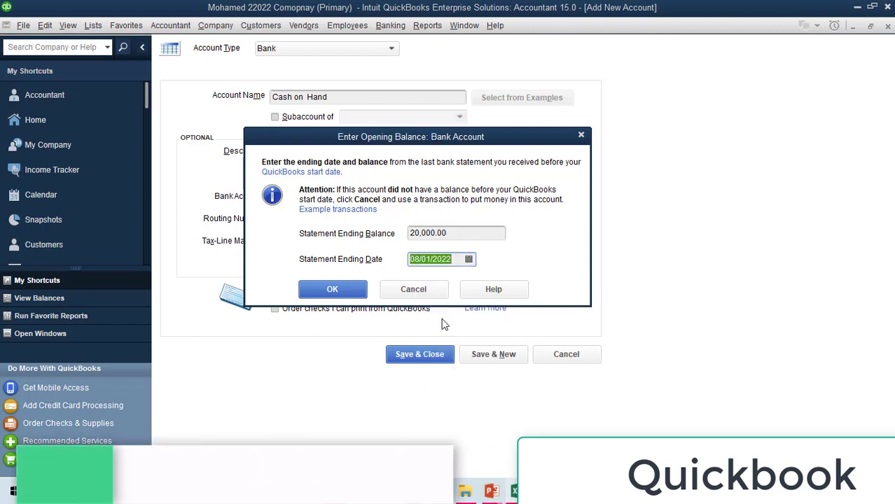
{"action": "left_click", "coordinate": [350, 294]}
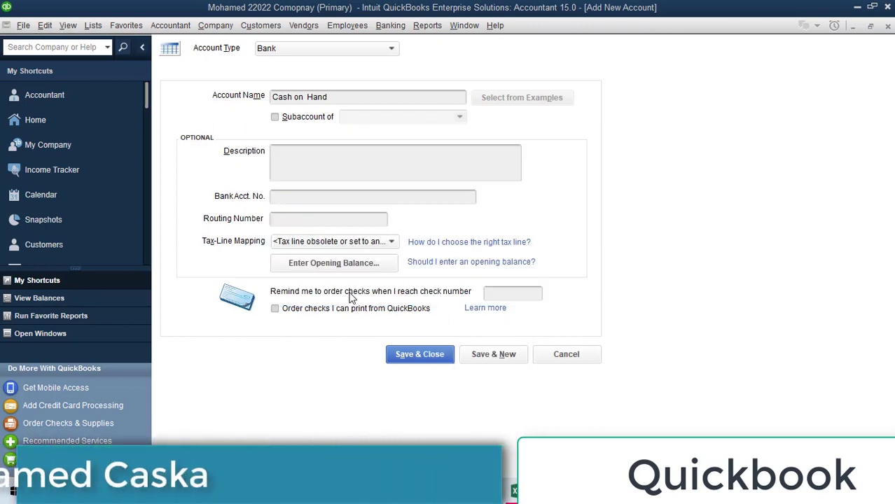
{"action": "left_click", "coordinate": [420, 359]}
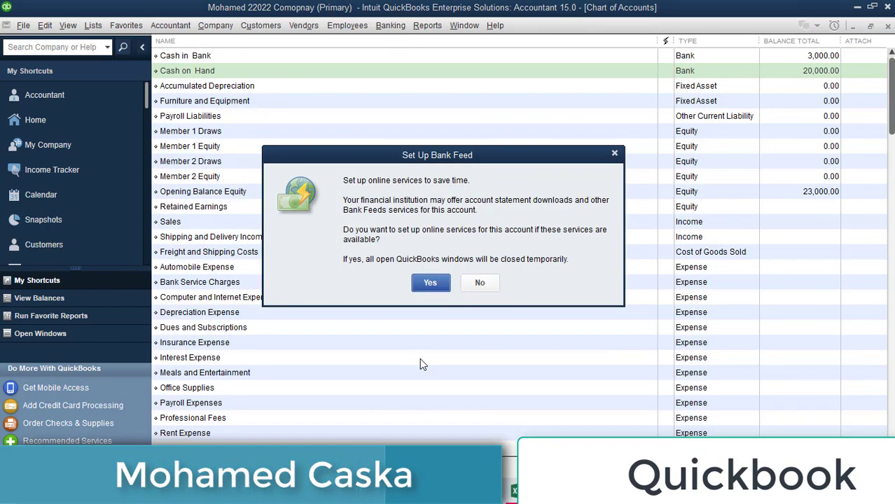
Decline bank feeds and confirm Cash on Hand reads 20,000 in Excel
{"action": "left_click", "coordinate": [480, 283]}
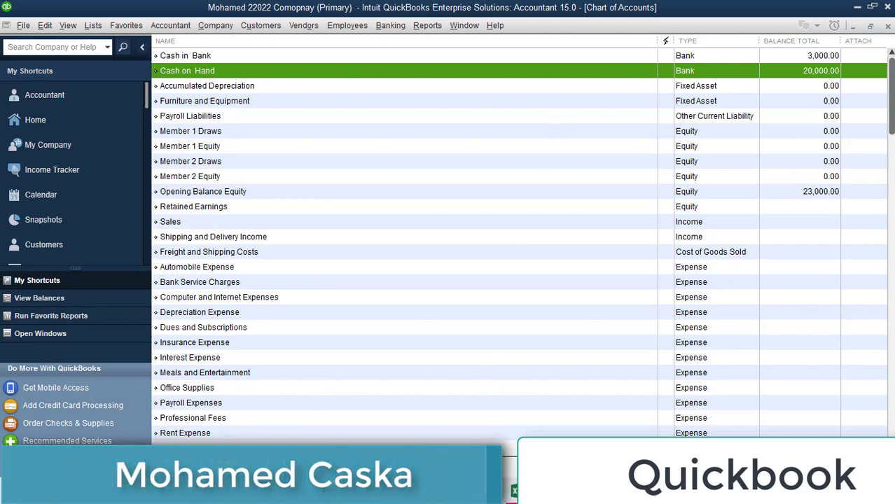
{"action": "left_click", "coordinate": [515, 491]}
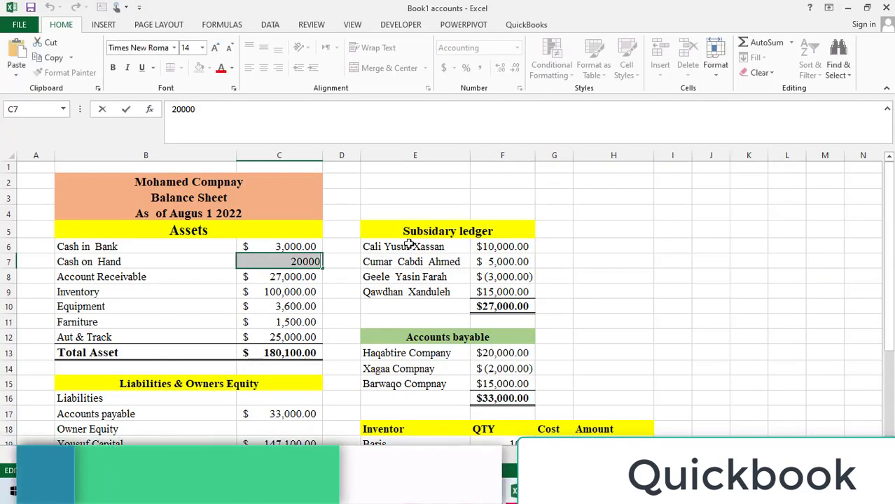
{"action": "left_click", "coordinate": [168, 285]}
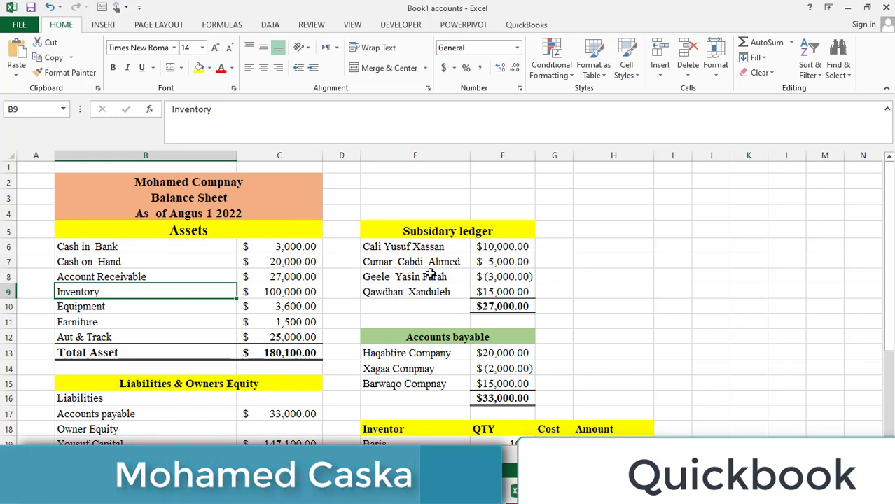
Review the subsidiary ledger customer names, then return to the QuickBooks Chart of Accounts
{"action": "double_click", "coordinate": [431, 247]}
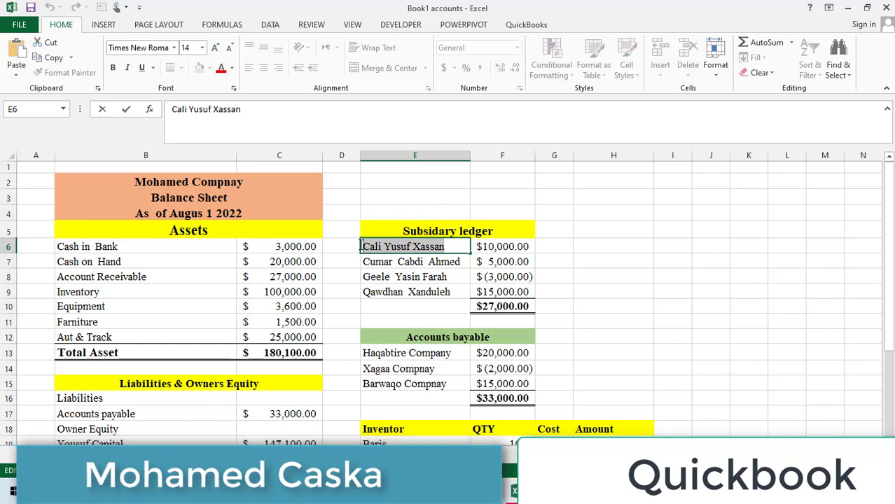
{"action": "left_click", "coordinate": [412, 261]}
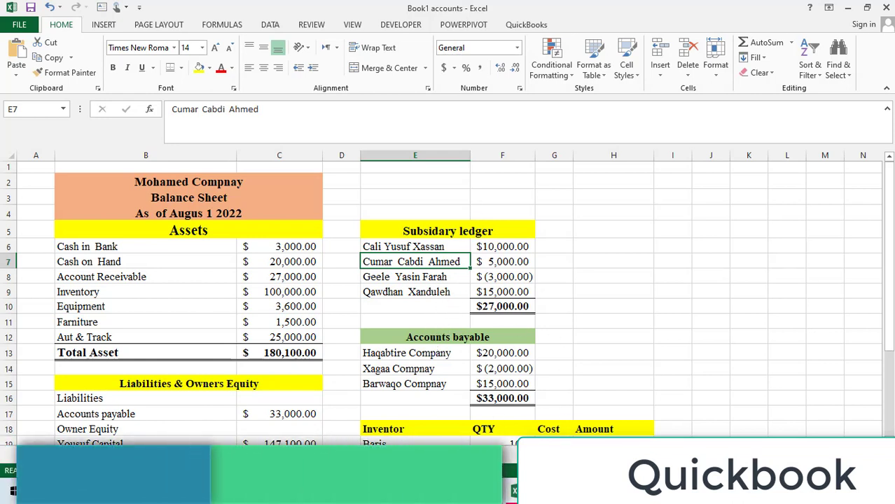
{"action": "left_click", "coordinate": [570, 492]}
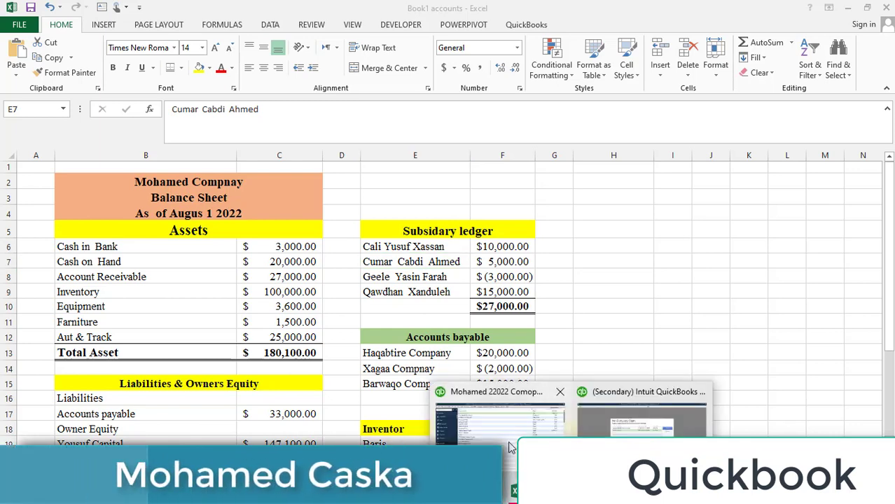
{"action": "left_click", "coordinate": [509, 446]}
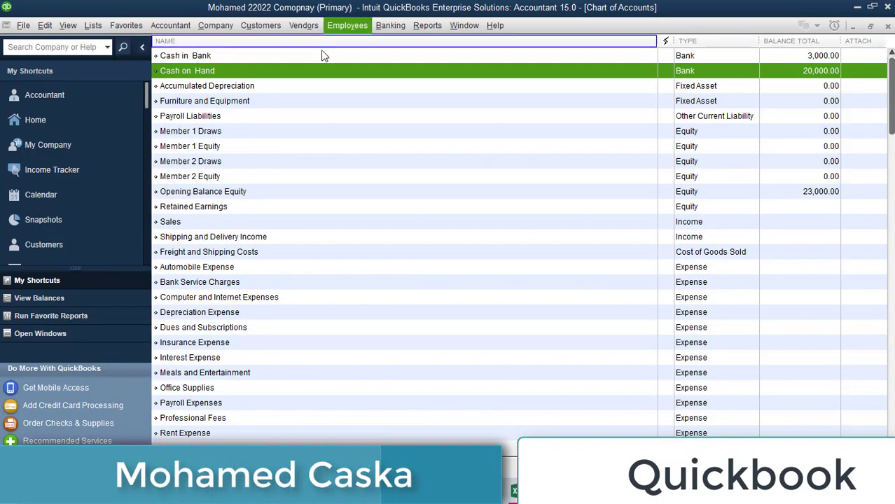
Open the Customer Center and start a new customer record
{"action": "left_click", "coordinate": [263, 25]}
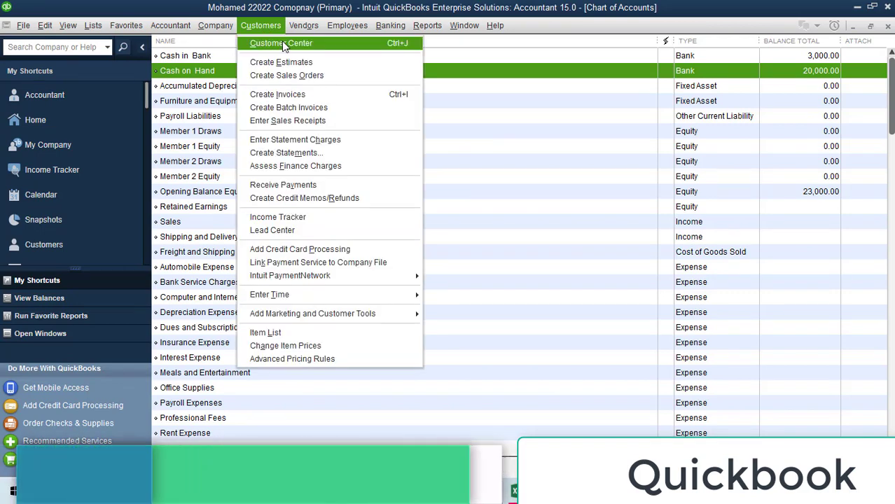
{"action": "left_click", "coordinate": [281, 42]}
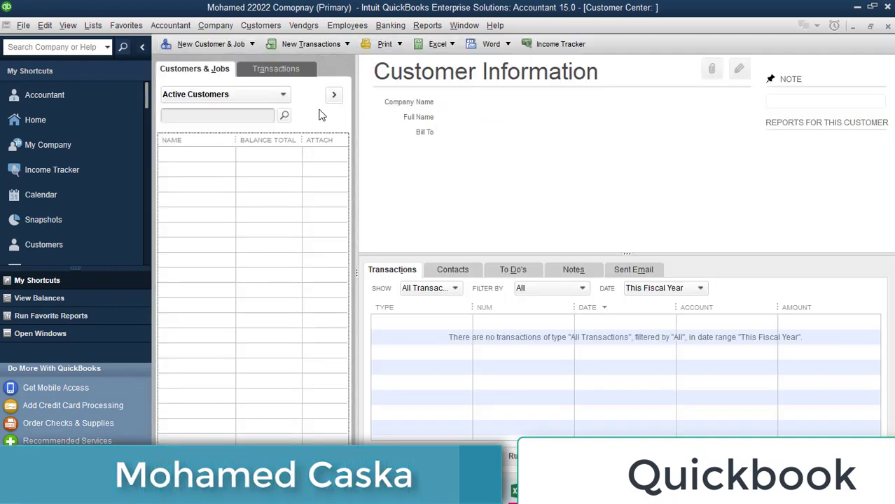
{"action": "left_click", "coordinate": [196, 46]}
{"action": "left_click", "coordinate": [191, 57]}
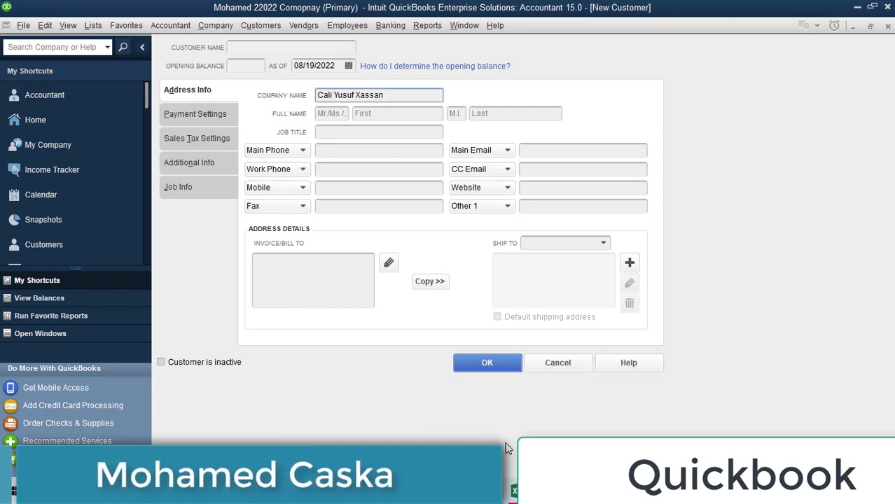
Enter the first customer's 10,000.00 opening balance as of 08/01/2022, clear the company name, and save
{"action": "mouse_move", "coordinate": [517, 490]}
{"action": "left_click", "coordinate": [499, 406]}
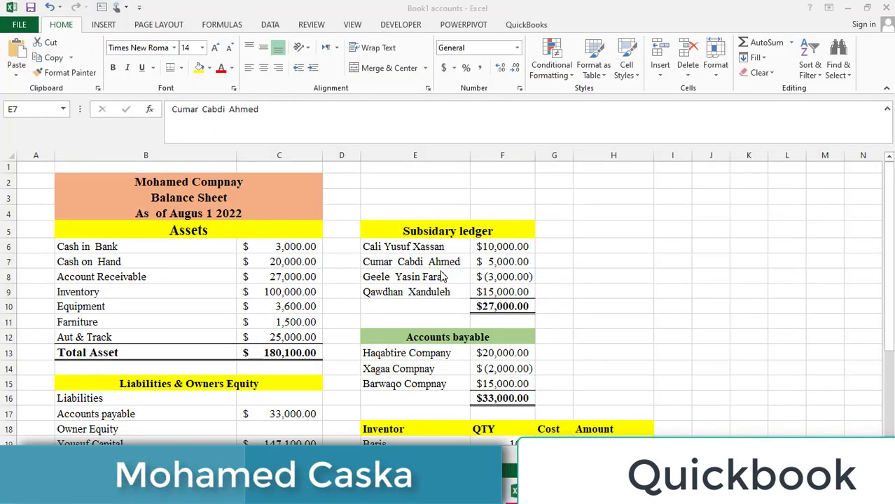
{"action": "double_click", "coordinate": [498, 246]}
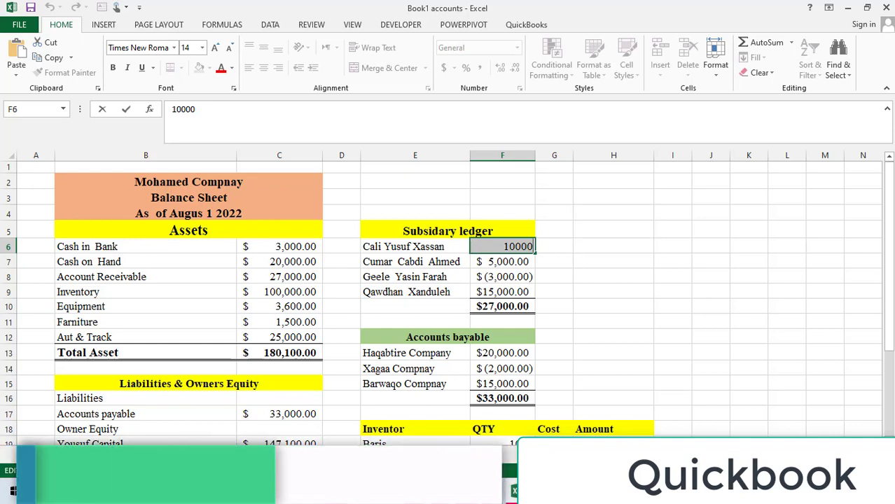
{"action": "left_click", "coordinate": [503, 442]}
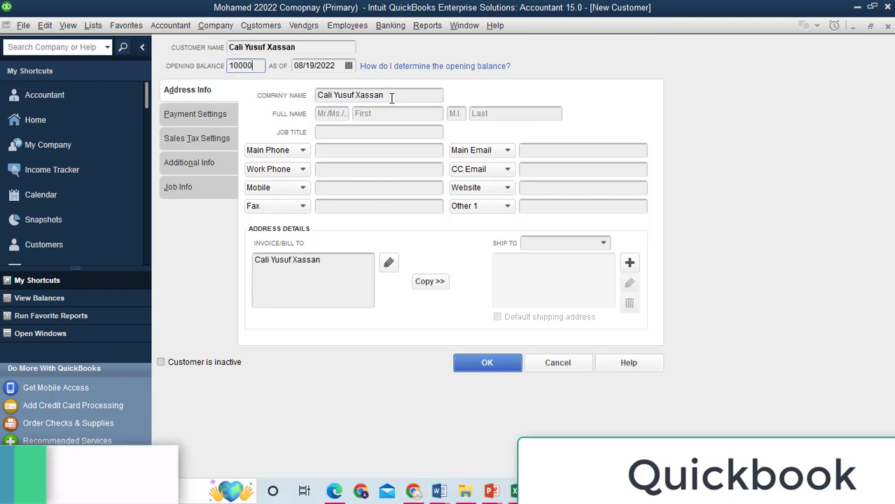
{"action": "left_click_drag", "start_coordinate": [390, 96], "coordinate": [303, 93]}
{"action": "key", "text": "BackSpace"}
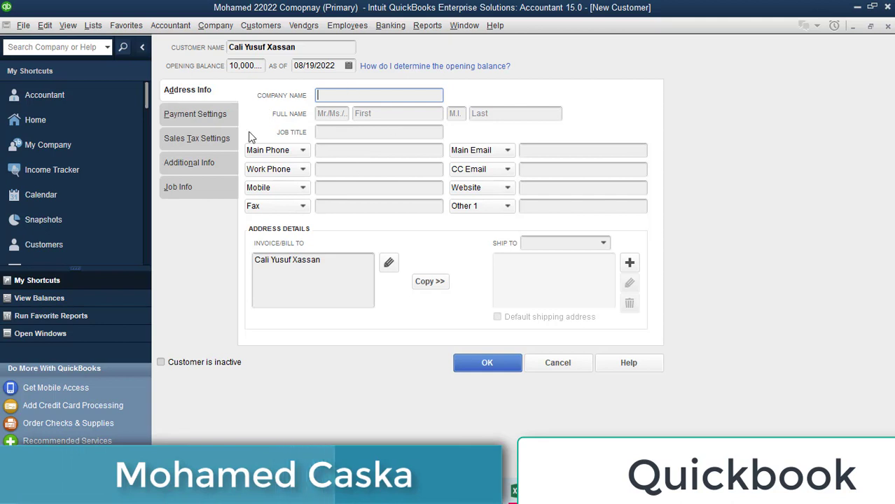
{"action": "left_click", "coordinate": [347, 66]}
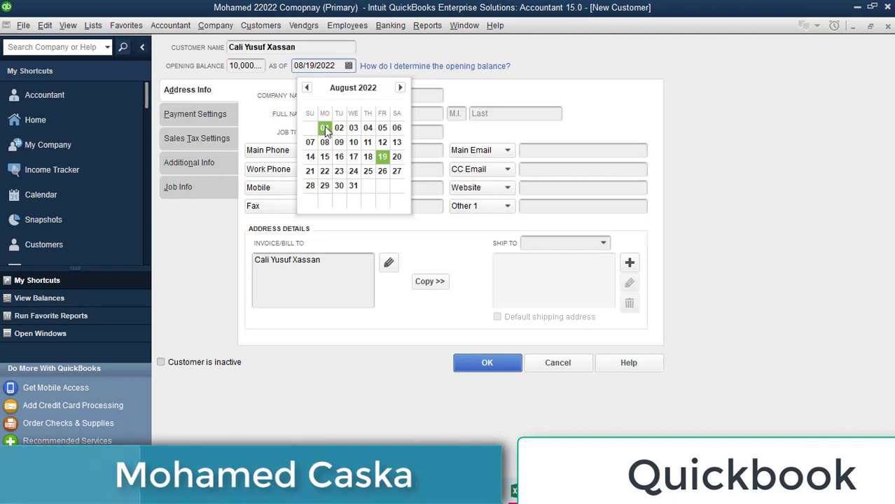
{"action": "left_click", "coordinate": [324, 128]}
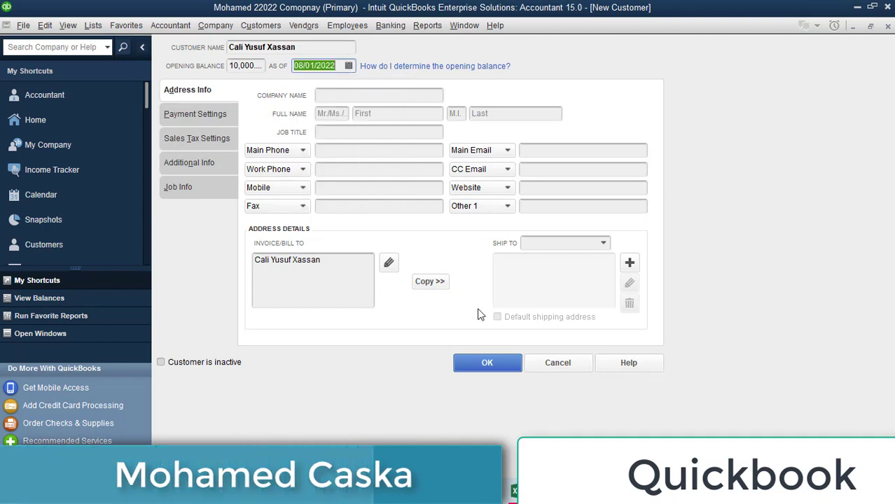
{"action": "left_click", "coordinate": [490, 363]}
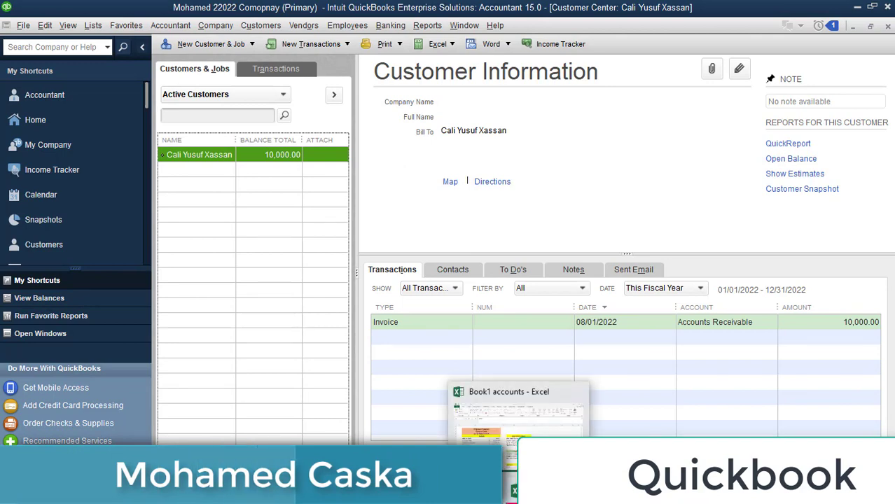
Copy the second customer's name from Excel and start another new customer record
{"action": "left_click", "coordinate": [515, 490]}
{"action": "type", "text": "10000"}
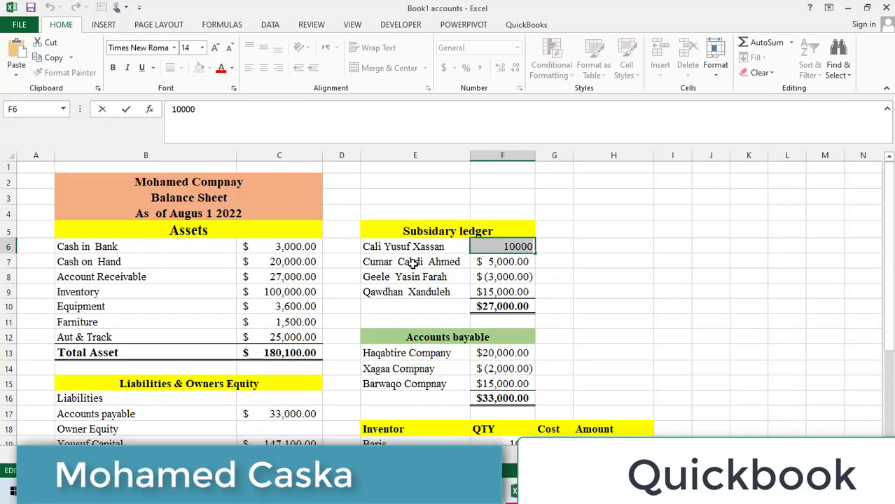
{"action": "left_click", "coordinate": [412, 262]}
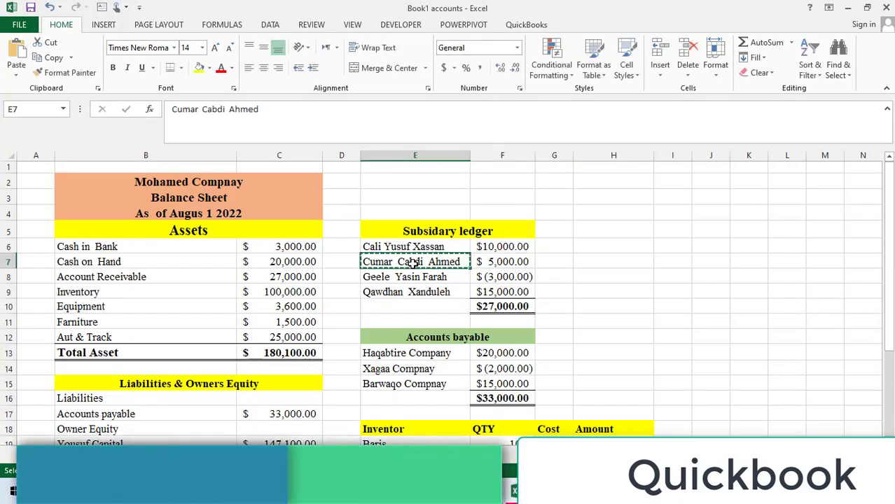
{"action": "key", "text": "ctrl+c"}
{"action": "key", "text": "alt+Tab"}
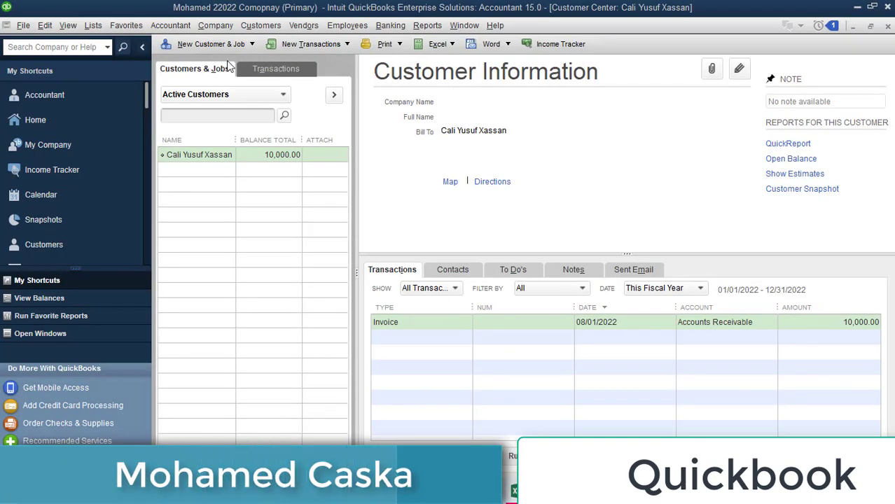
{"action": "left_click", "coordinate": [215, 45]}
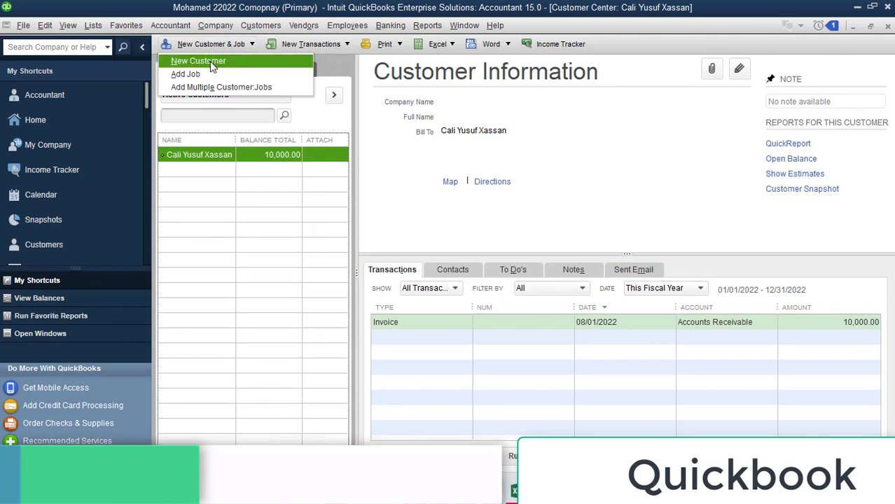
{"action": "left_click", "coordinate": [210, 61]}
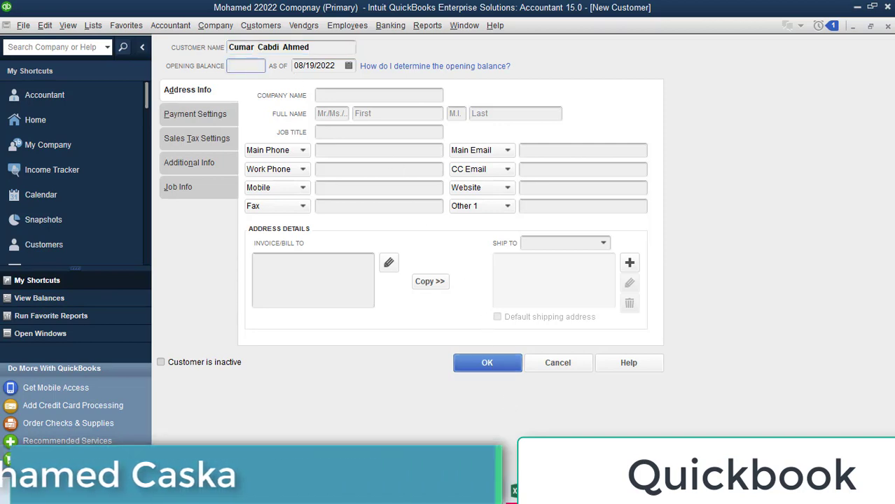
Give the second customer a 5,000.00 opening balance as of 08/01/2022 and save
{"action": "left_click", "coordinate": [515, 491]}
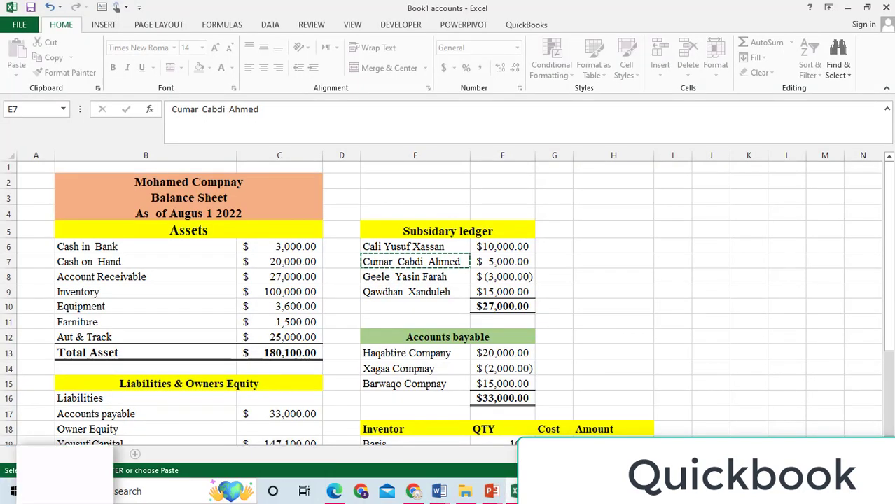
{"action": "left_click", "coordinate": [502, 263]}
{"action": "double_click", "coordinate": [501, 263]}
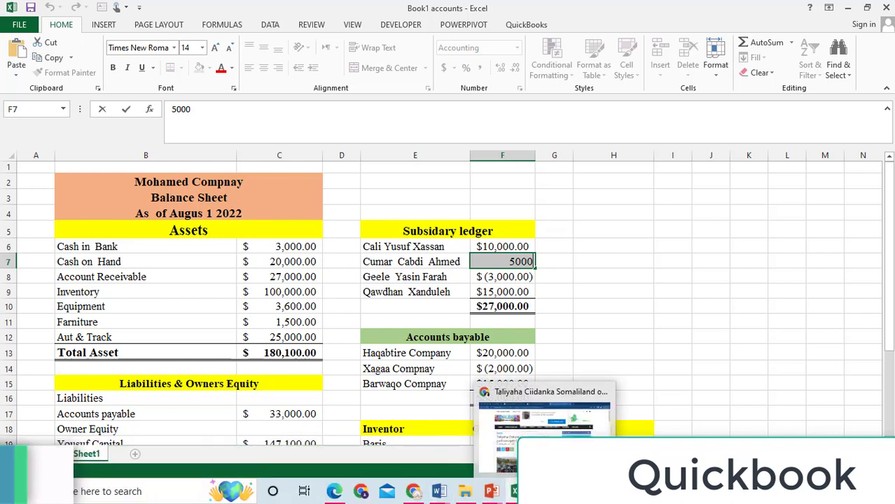
{"action": "left_click", "coordinate": [514, 494]}
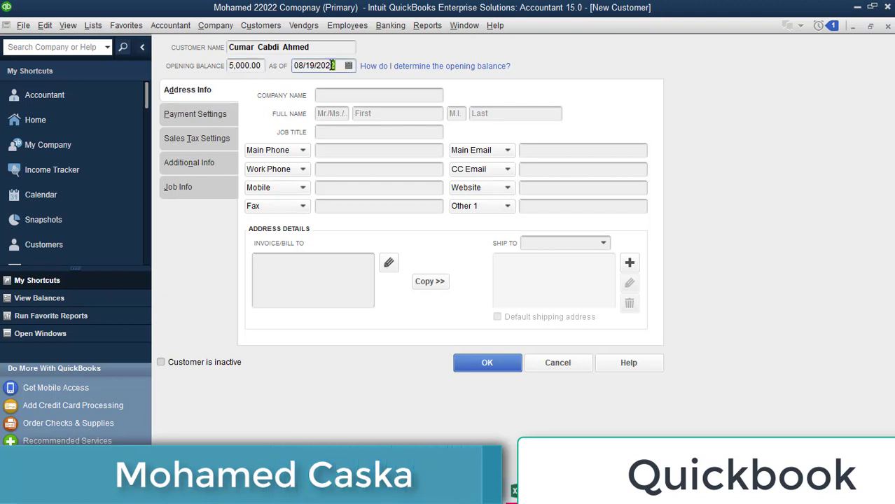
{"action": "left_click", "coordinate": [348, 65]}
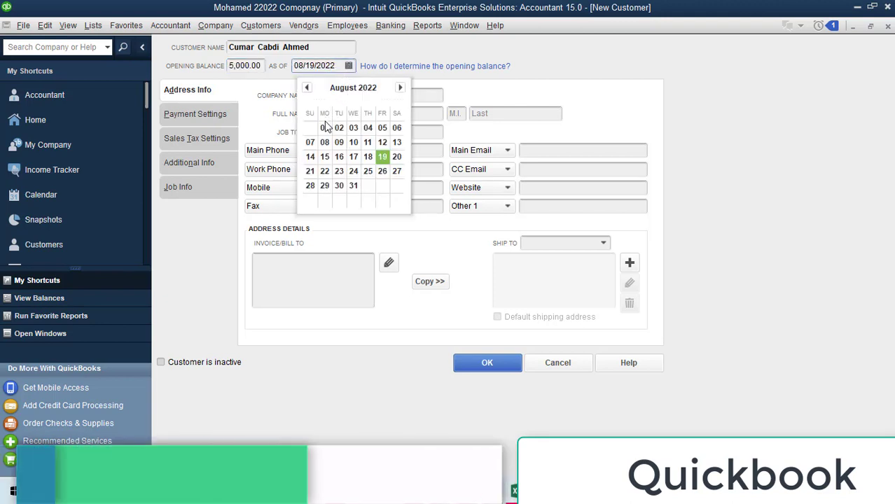
{"action": "left_click", "coordinate": [324, 128]}
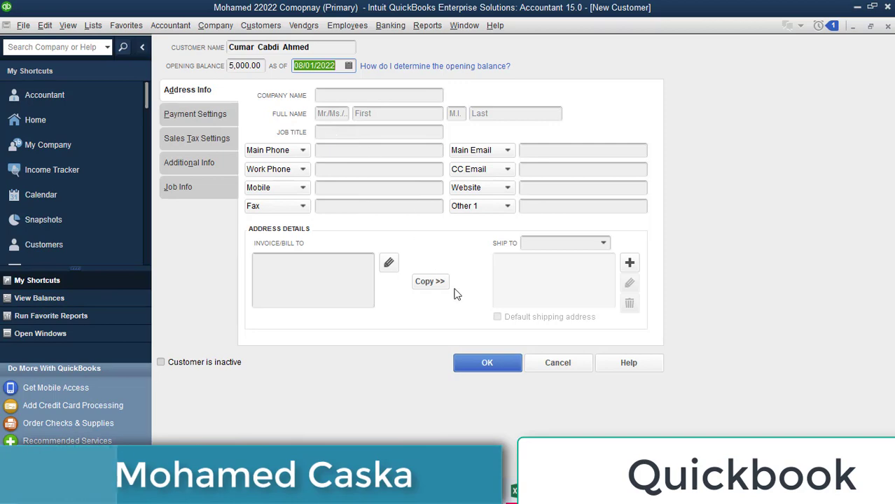
{"action": "left_click", "coordinate": [488, 363]}
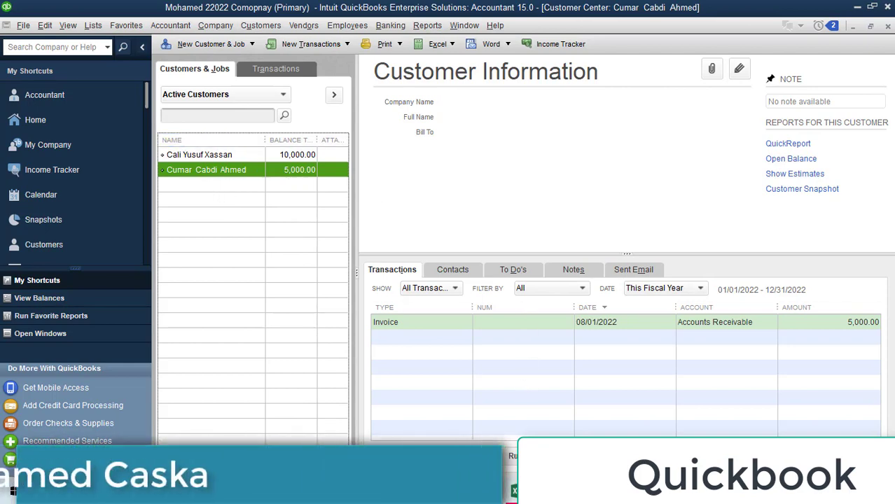
Start a new customer record and enter the third customer's name from cell E8
{"action": "left_click", "coordinate": [525, 490]}
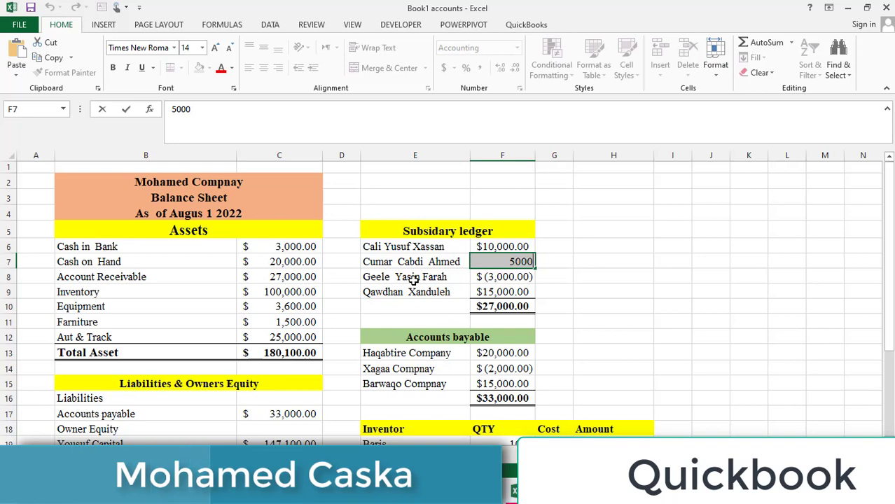
{"action": "left_click", "coordinate": [414, 279]}
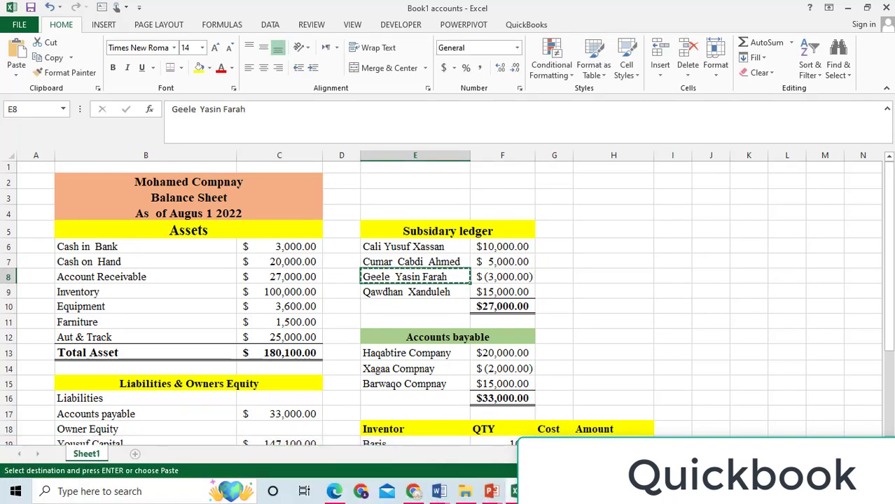
{"action": "left_click", "coordinate": [492, 491]}
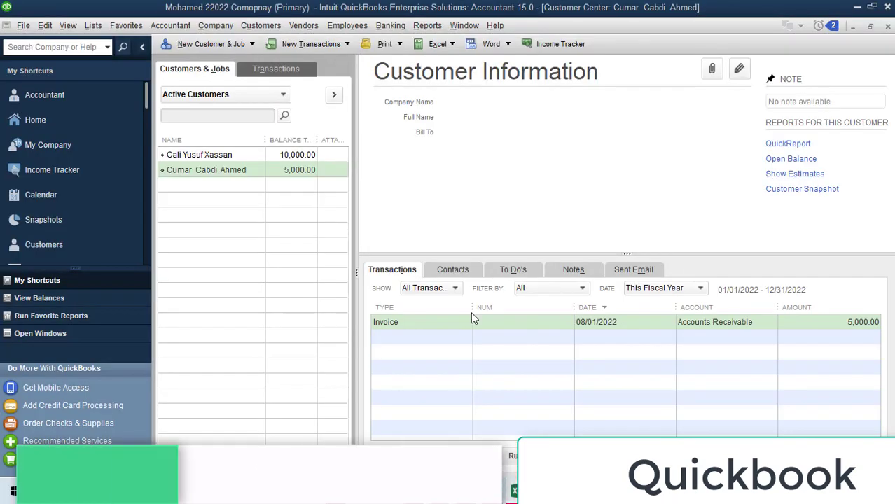
{"action": "left_click", "coordinate": [214, 45]}
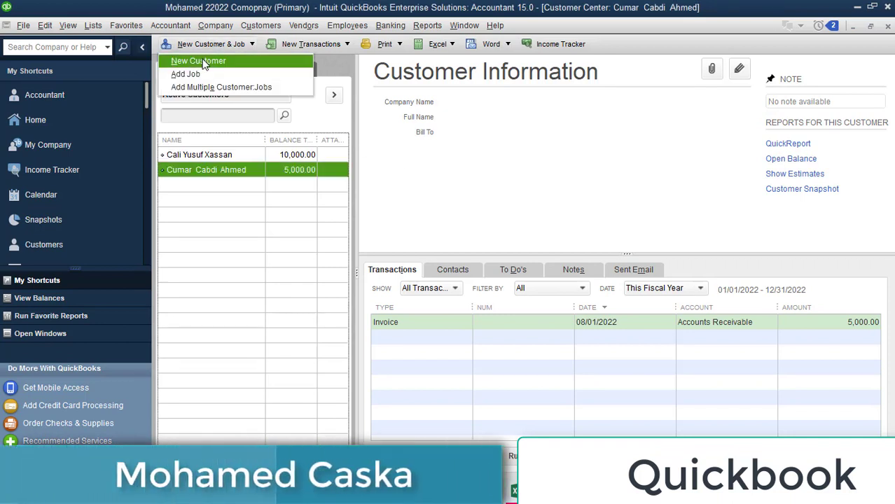
{"action": "left_click", "coordinate": [204, 62]}
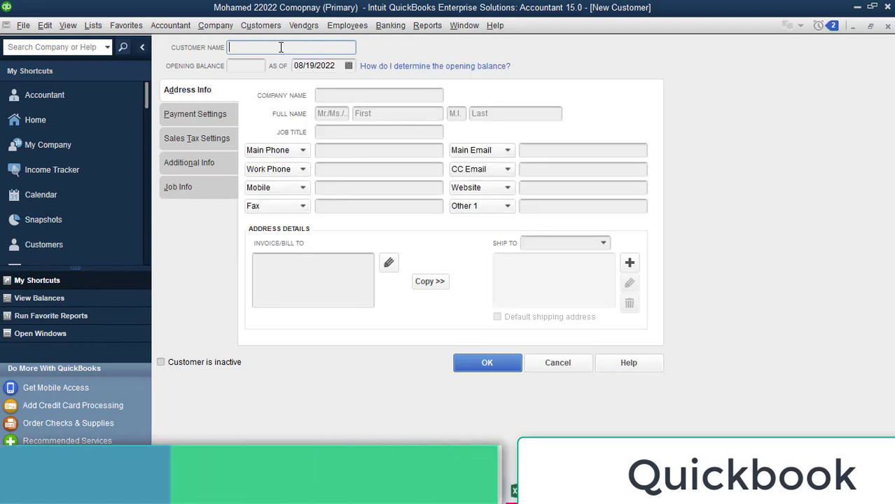
{"action": "type", "text": "Geele Yasin Farah"}
{"action": "left_click", "coordinate": [250, 68]}
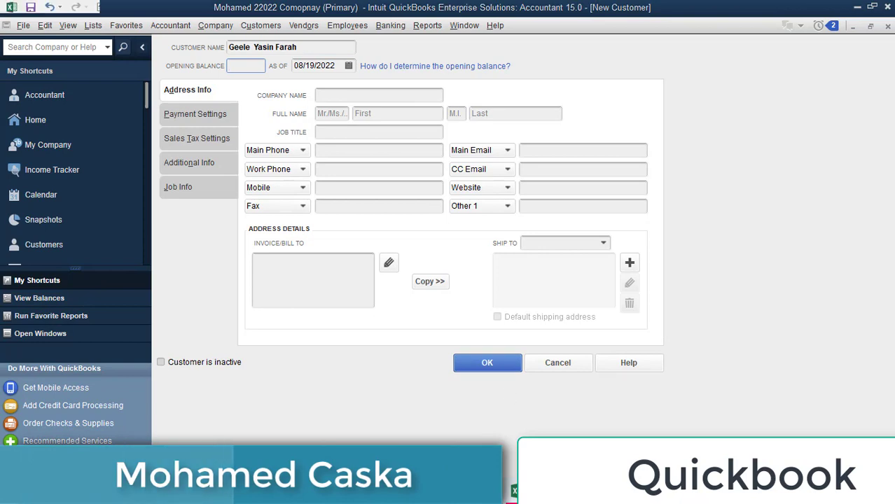
Enter a -3000 opening balance from cell F8, dated 08/01/2022, and save the customer
{"action": "left_click", "coordinate": [514, 491]}
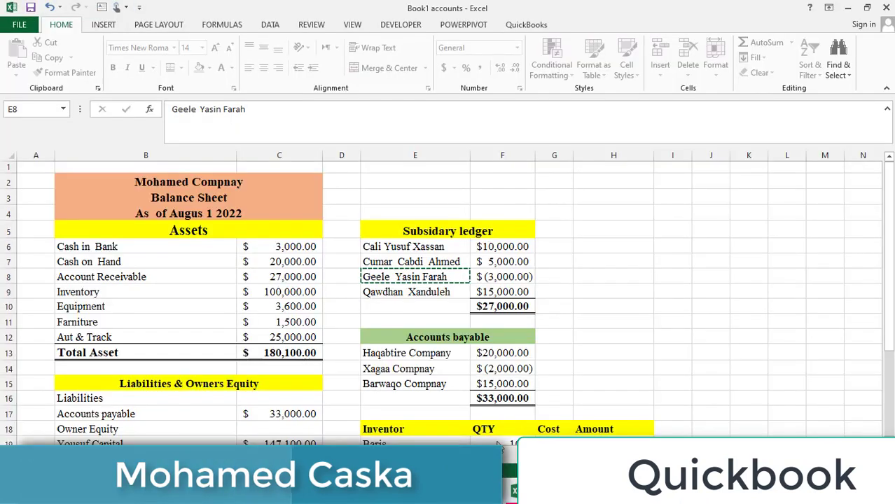
{"action": "left_click", "coordinate": [486, 277]}
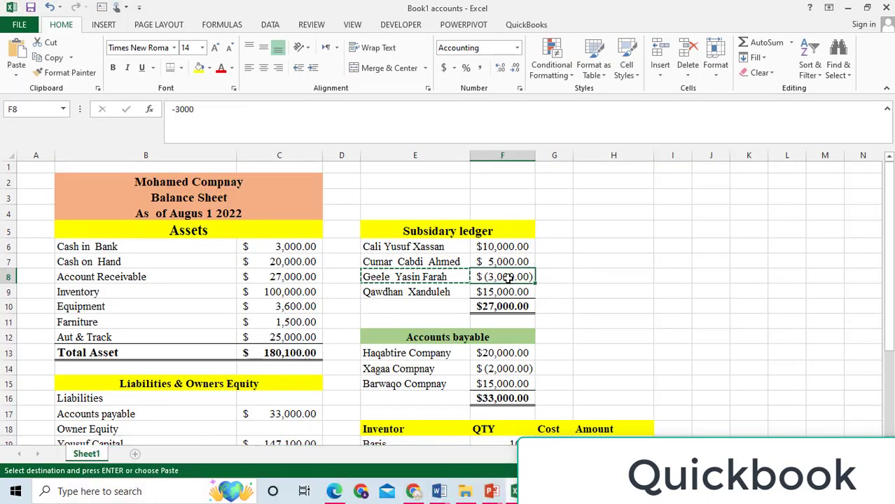
{"action": "double_click", "coordinate": [518, 277]}
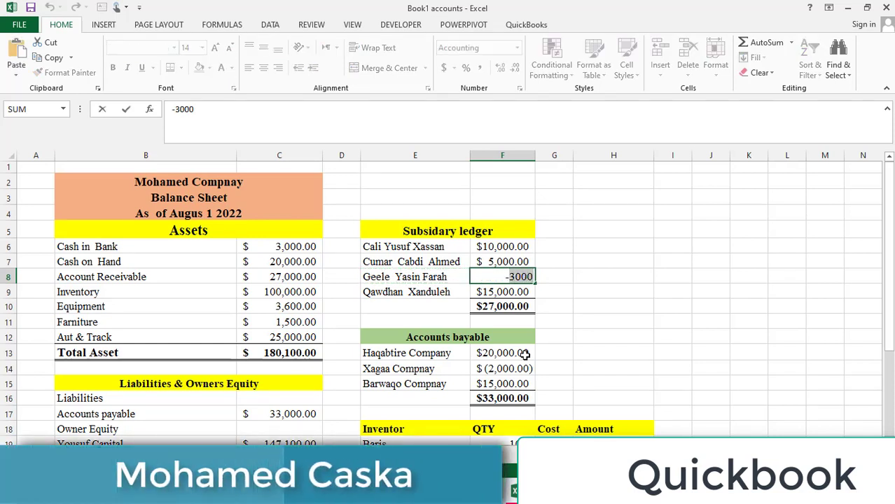
{"action": "left_click", "coordinate": [537, 492]}
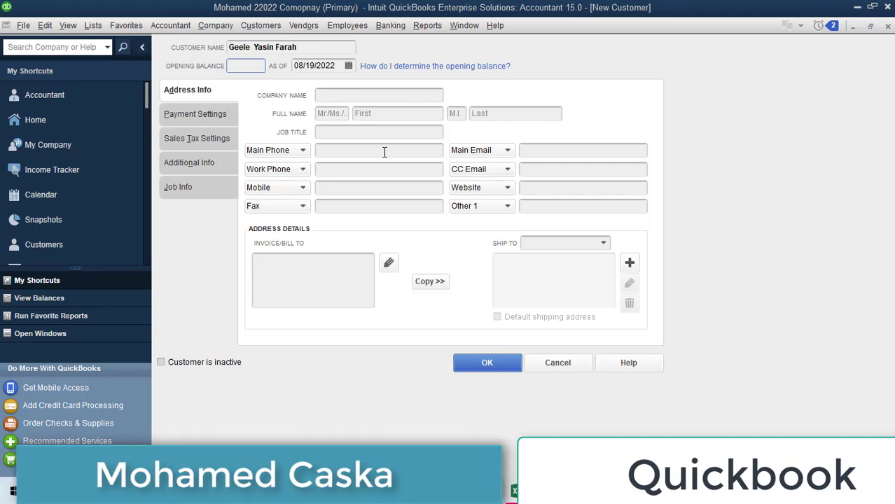
{"action": "left_click", "coordinate": [244, 65]}
{"action": "type", "text": "-30000.00"}
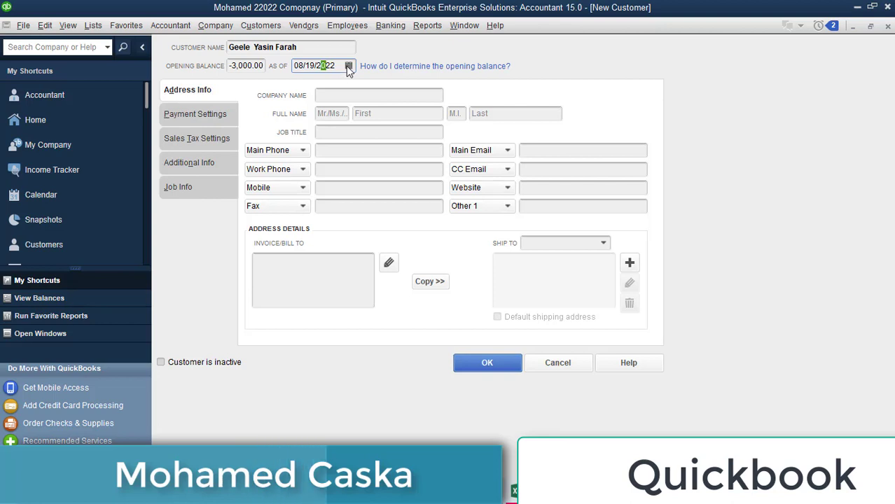
{"action": "left_click", "coordinate": [348, 66]}
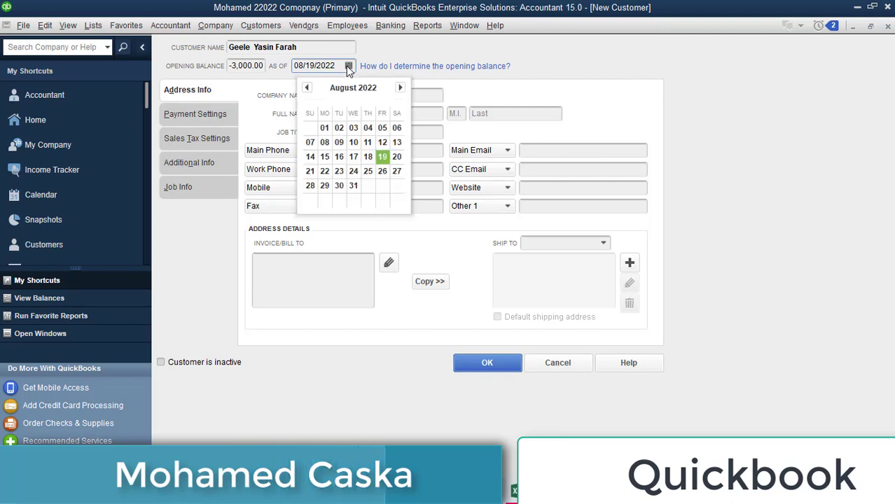
{"action": "left_click", "coordinate": [325, 128]}
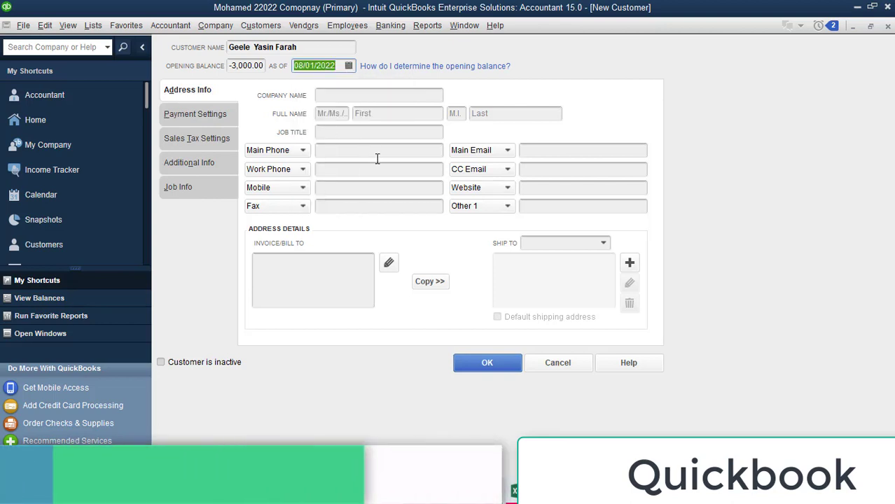
{"action": "left_click", "coordinate": [489, 364]}
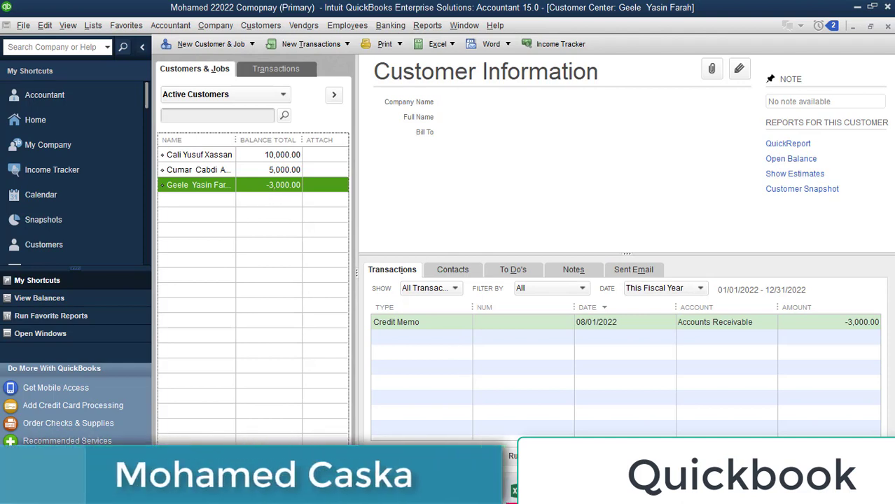
Cancel the stray F8 edit, re-enter -3000, and select the fourth customer's name in E9
{"action": "left_click", "coordinate": [515, 491]}
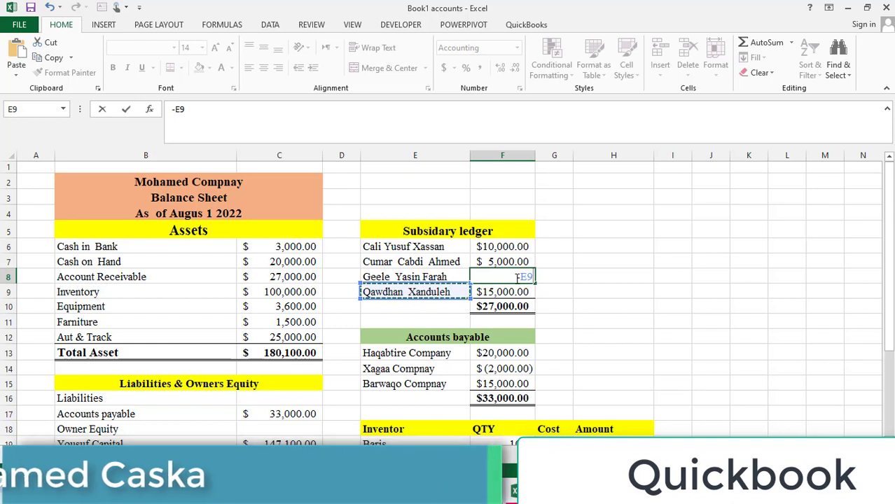
{"action": "key", "text": "BackSpace"}
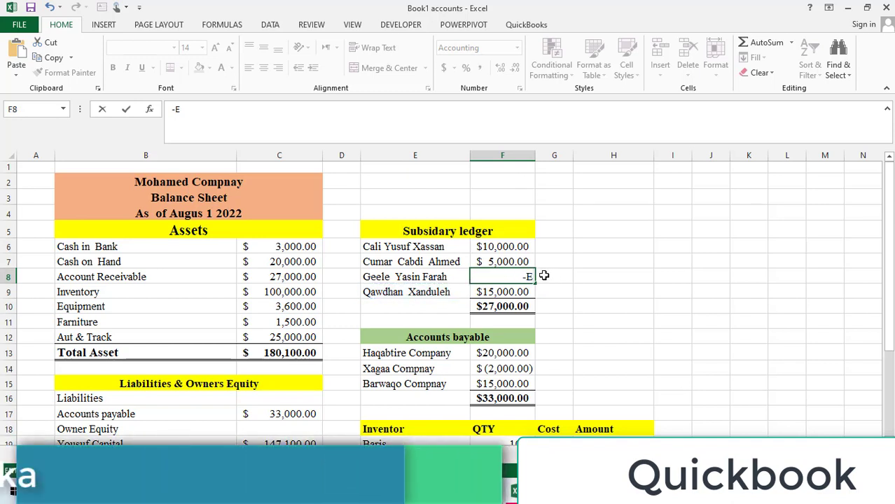
{"action": "key", "text": "Escape"}
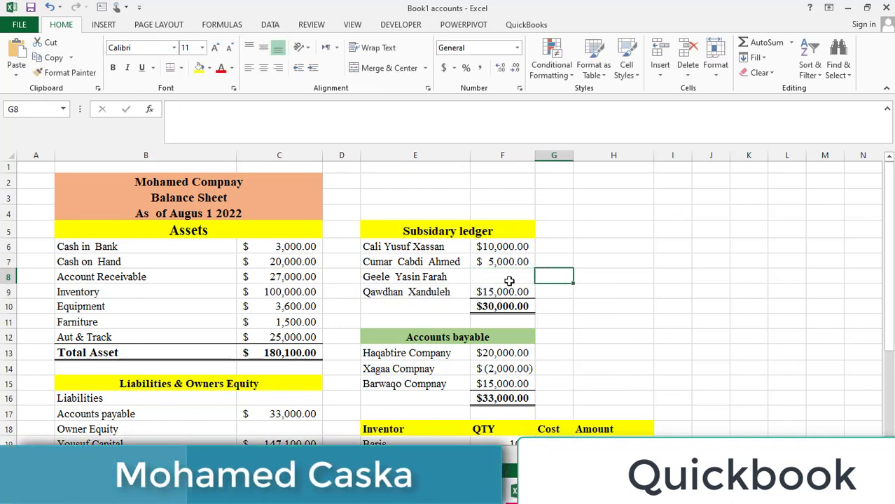
{"action": "type", "text": "-3"}
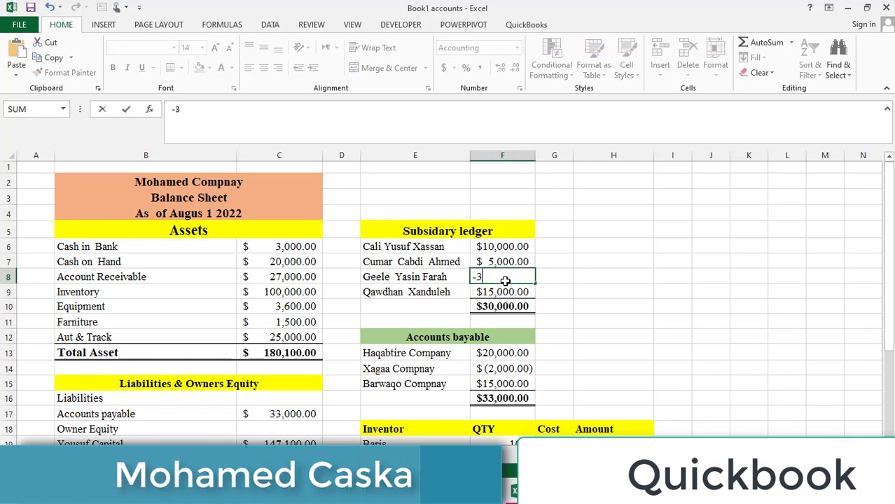
{"action": "type", "text": "000"}
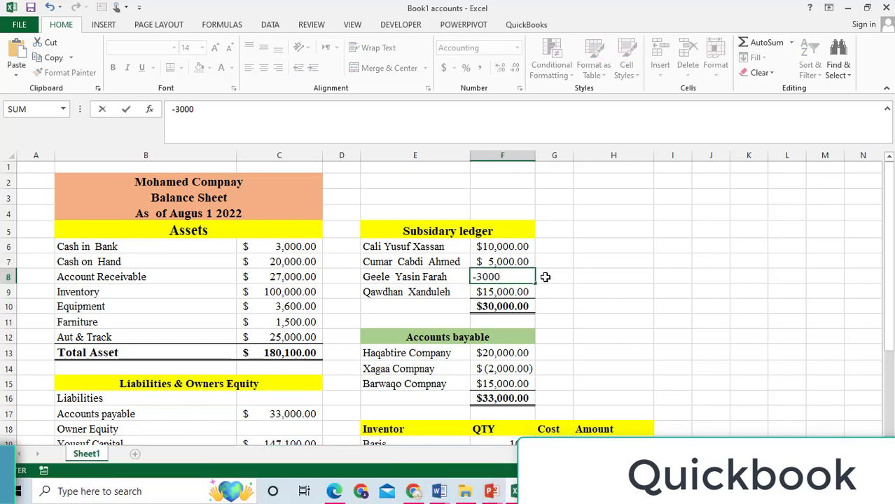
{"action": "left_click", "coordinate": [551, 277]}
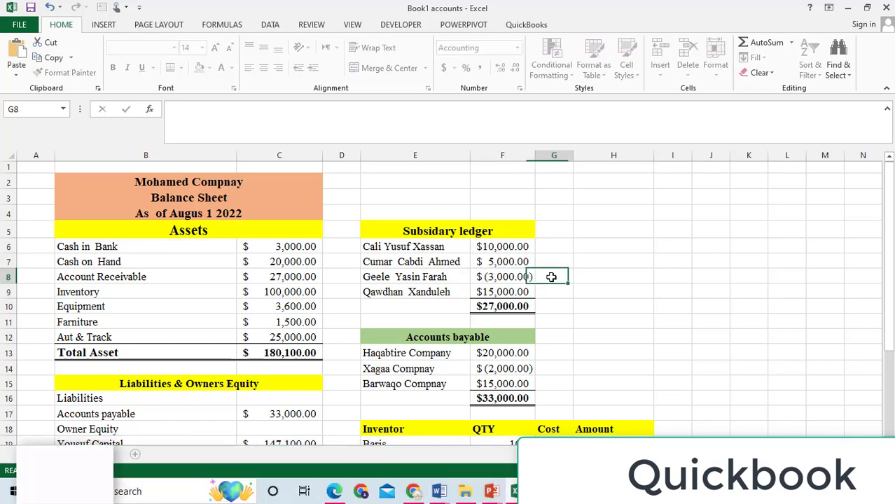
{"action": "left_click", "coordinate": [418, 291]}
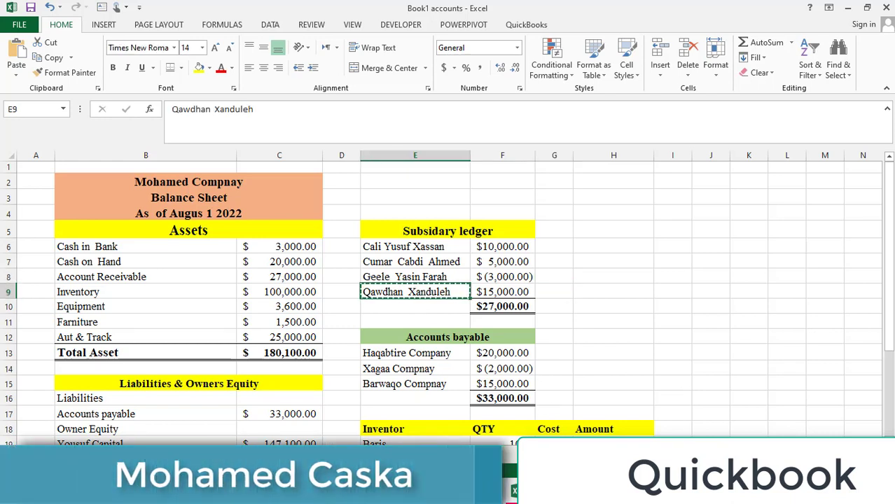
Add the fourth customer with 15,000.00 copied from Excel F9 as the opening balance, dated 08/01/2022
{"action": "left_click", "coordinate": [544, 490]}
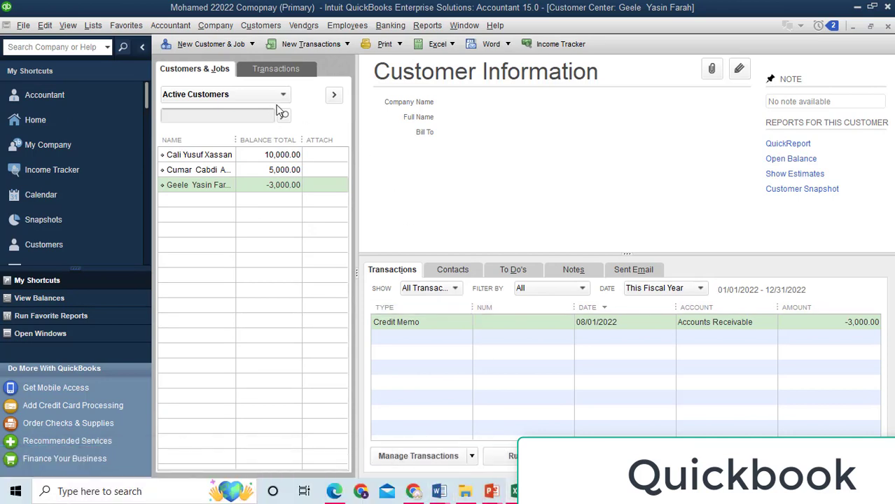
{"action": "left_click", "coordinate": [196, 45]}
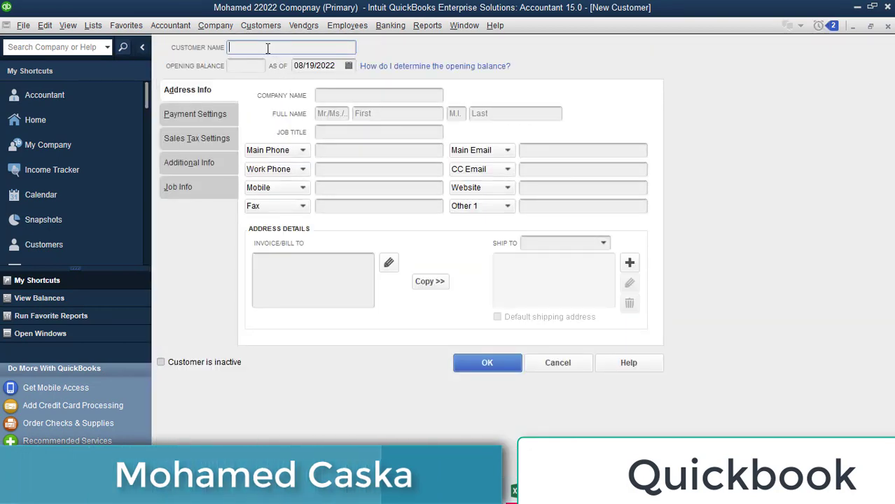
{"action": "key", "text": "Tab"}
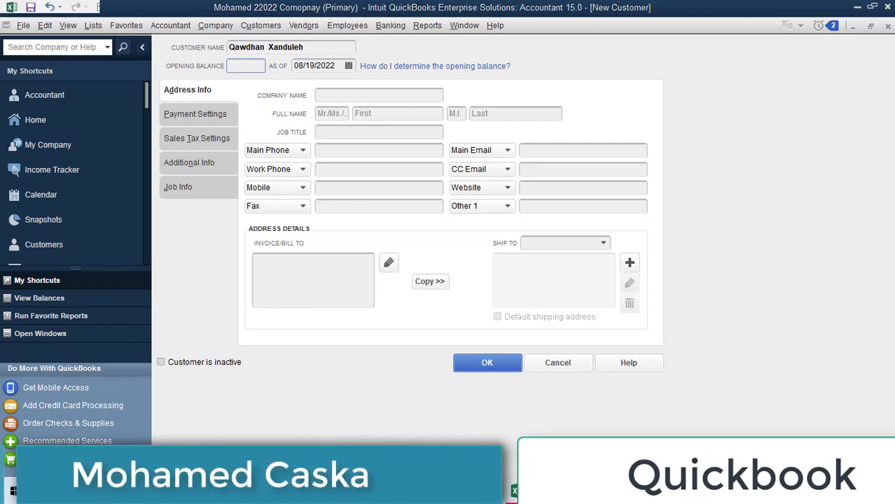
{"action": "key", "text": "alt+Tab"}
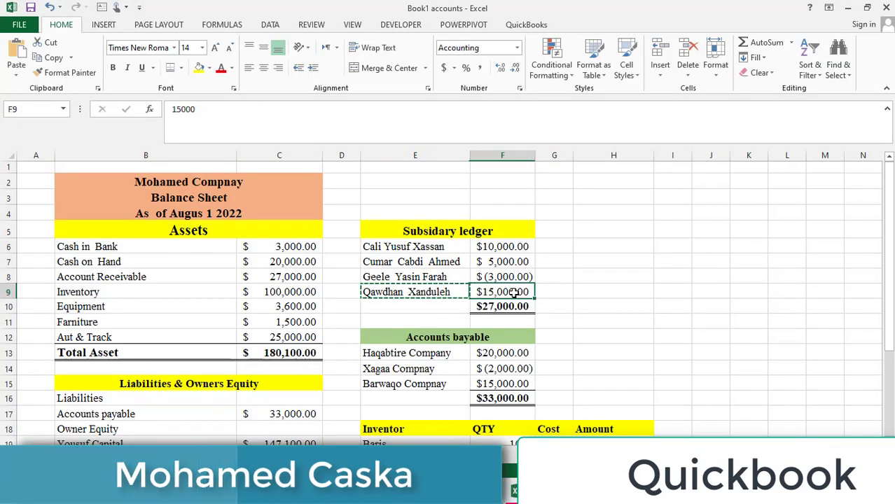
{"action": "double_click", "coordinate": [514, 293]}
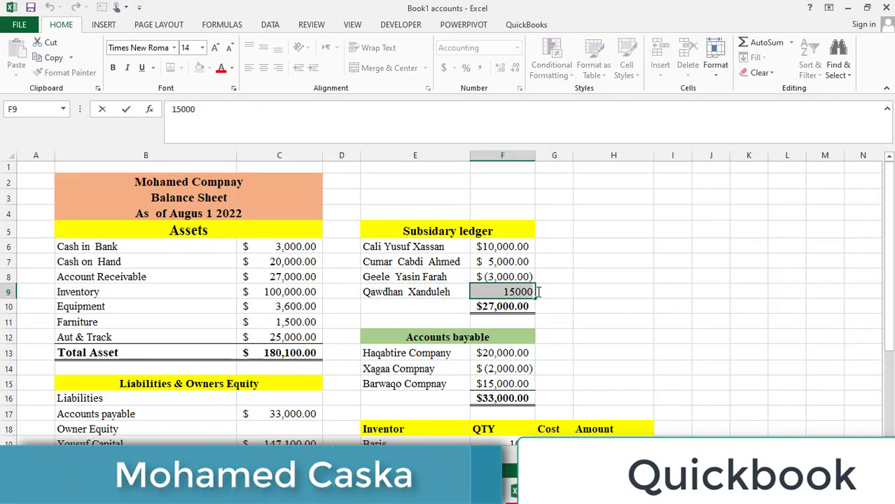
{"action": "key", "text": "ctrl+c"}
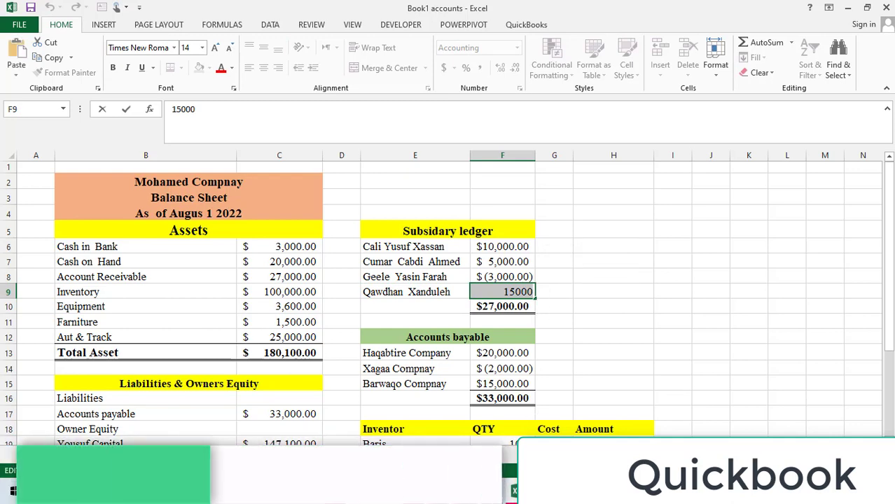
{"action": "key", "text": "alt+Tab"}
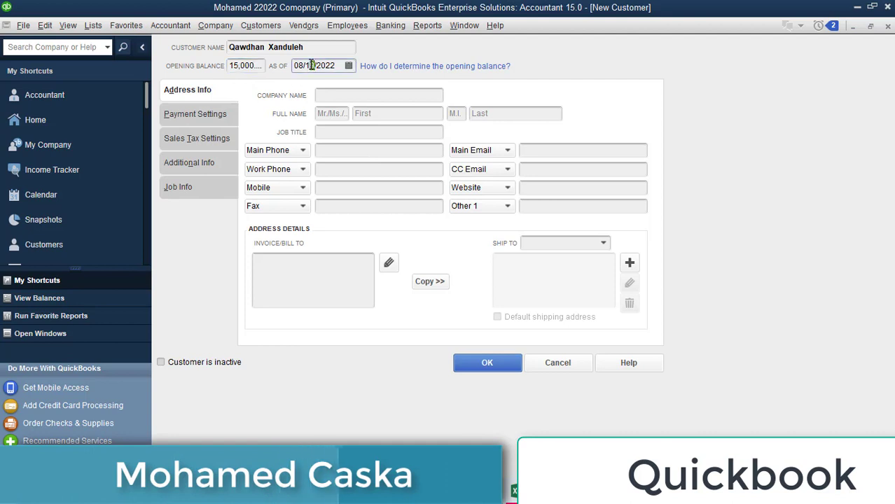
{"action": "left_click", "coordinate": [346, 65]}
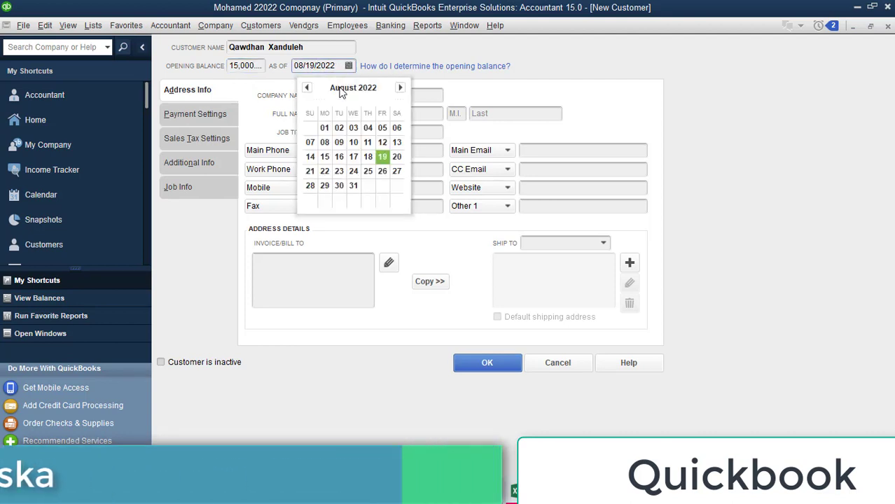
{"action": "left_click", "coordinate": [324, 129]}
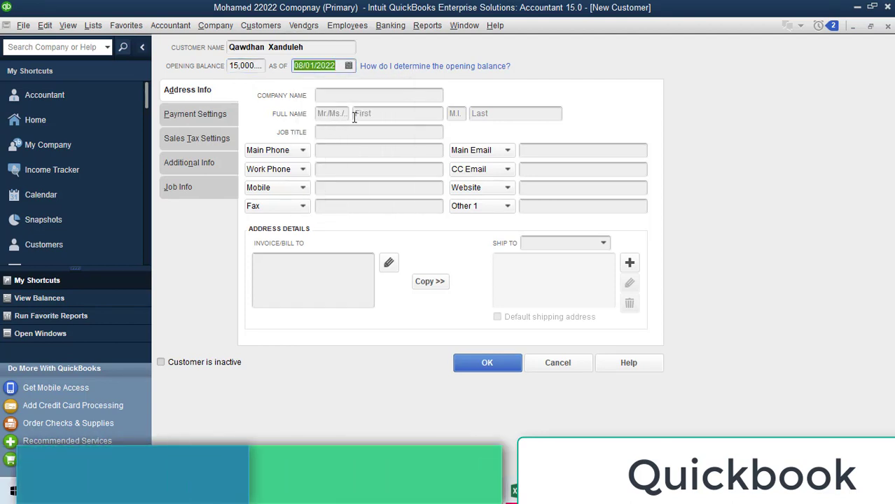
{"action": "left_click", "coordinate": [488, 362]}
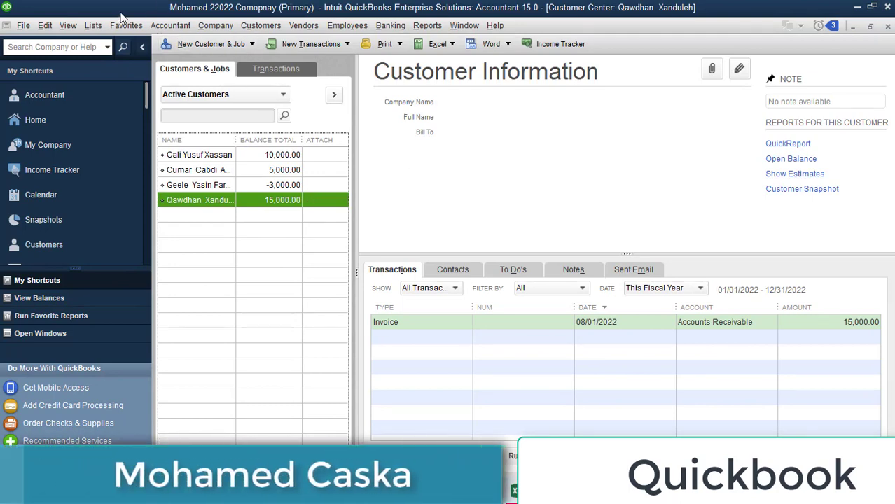
Open the Chart of Accounts from the Lists menu and select Accounts Receivable, showing 27,000.00
{"action": "left_click", "coordinate": [94, 25]}
{"action": "left_click", "coordinate": [94, 25]}
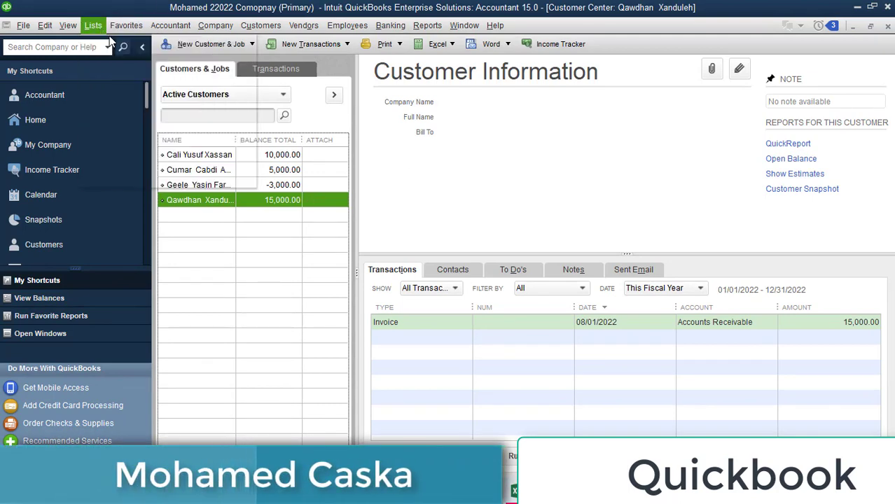
{"action": "left_click", "coordinate": [98, 25]}
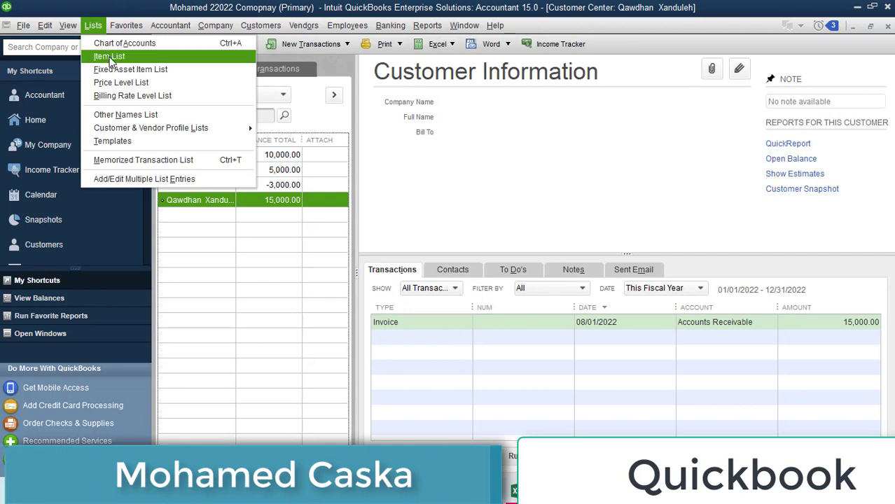
{"action": "left_click", "coordinate": [105, 54]}
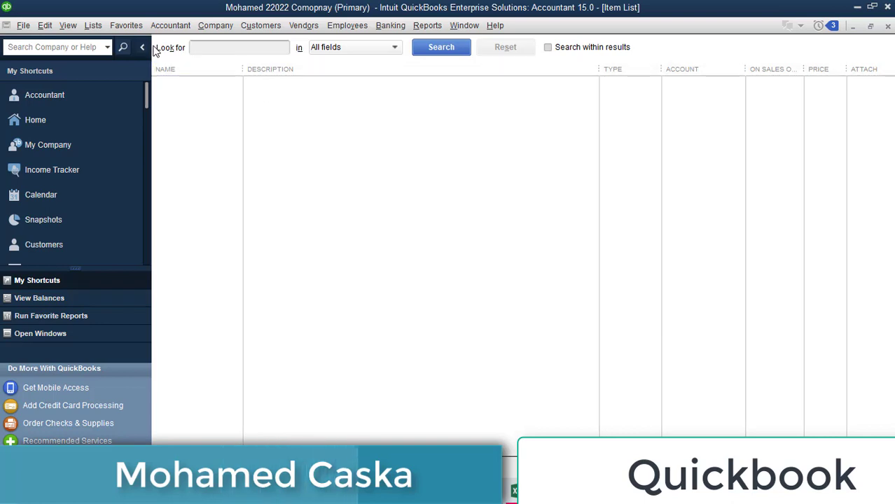
{"action": "left_click", "coordinate": [93, 27]}
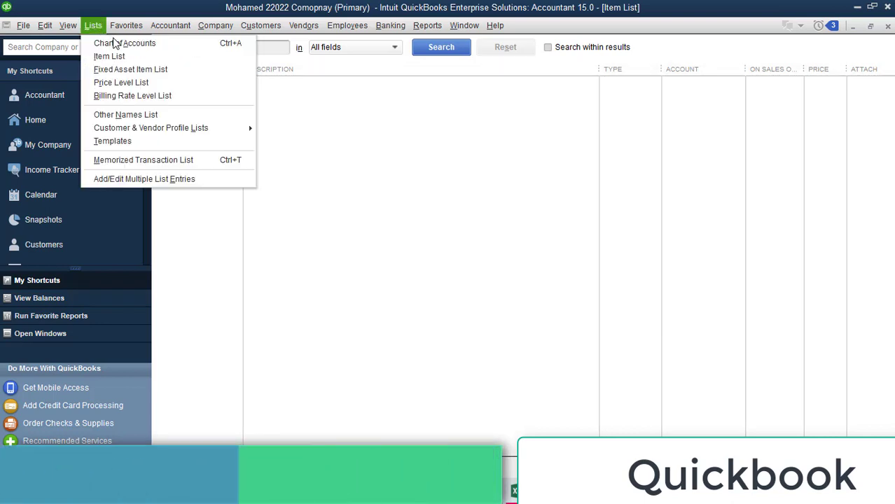
{"action": "left_click", "coordinate": [117, 41]}
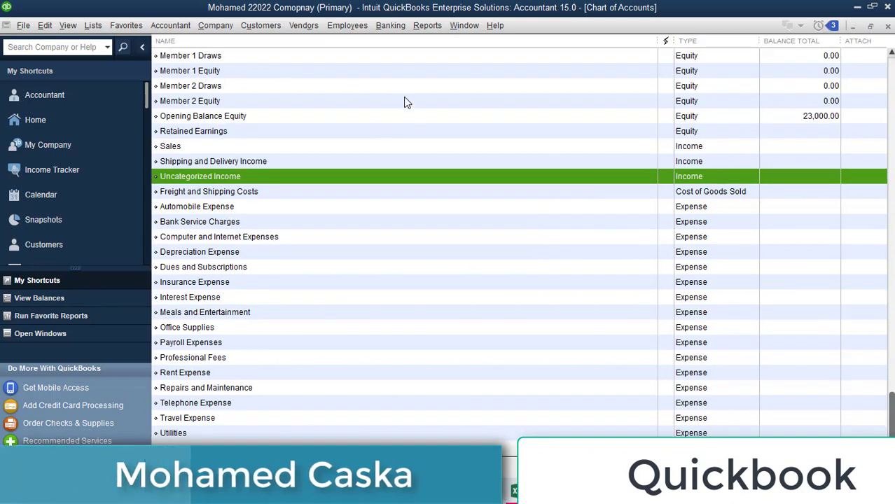
{"action": "scroll", "coordinate": [418, 95], "scroll_direction": "up", "scroll_amount": 2}
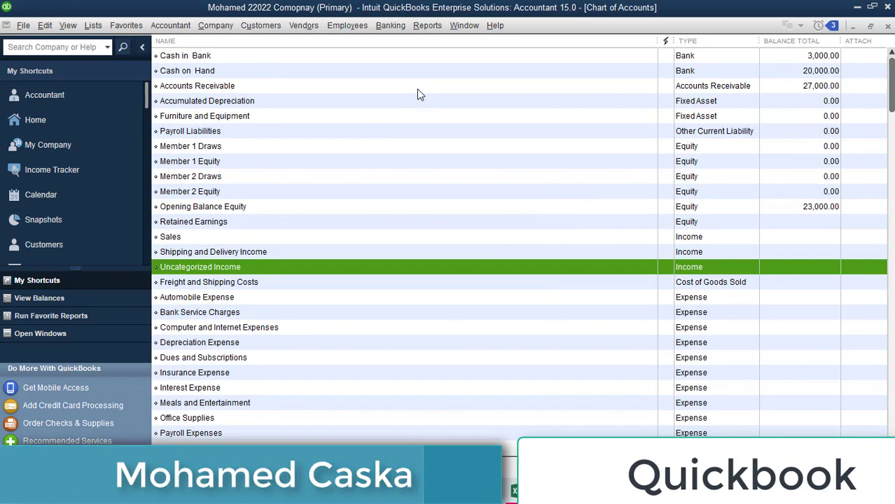
{"action": "left_click", "coordinate": [795, 86]}
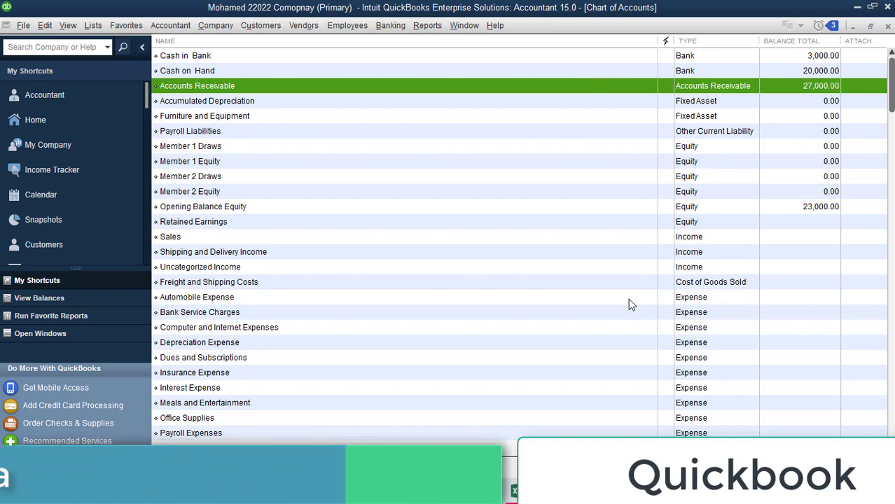
Commit the 15000 entry in Excel, then apply and undo a light blue fill on the Account Receivable row
{"action": "mouse_move", "coordinate": [517, 491]}
{"action": "left_click", "coordinate": [530, 428]}
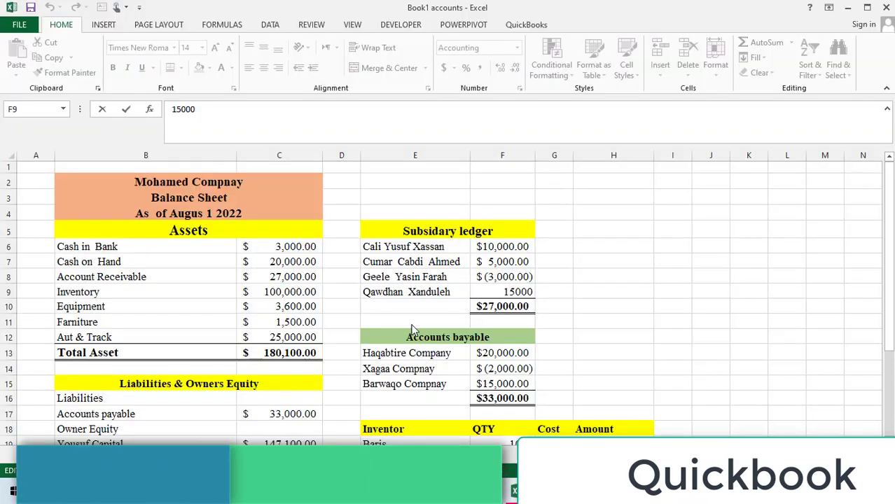
{"action": "left_click", "coordinate": [107, 278]}
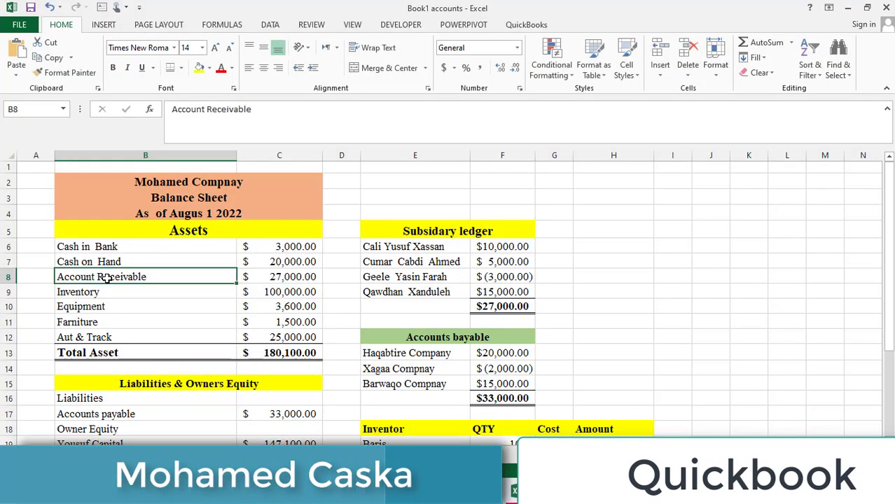
{"action": "left_click_drag", "start_coordinate": [239, 277], "coordinate": [304, 277]}
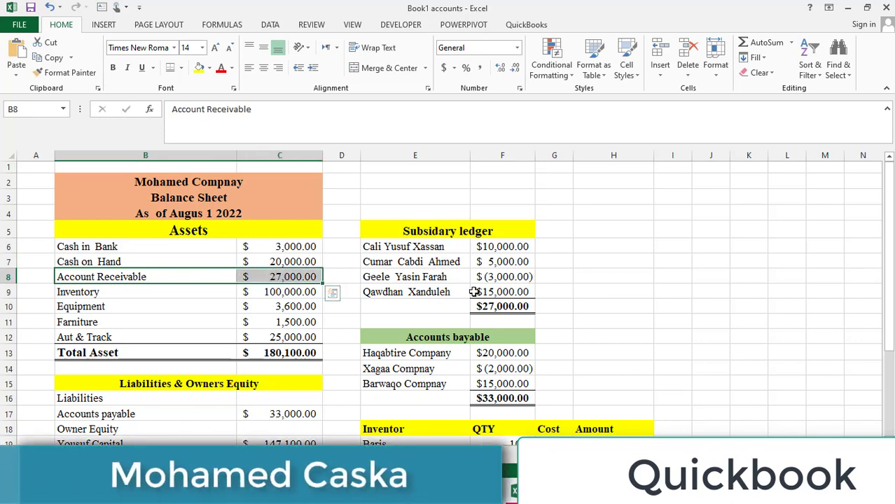
{"action": "left_click", "coordinate": [210, 69]}
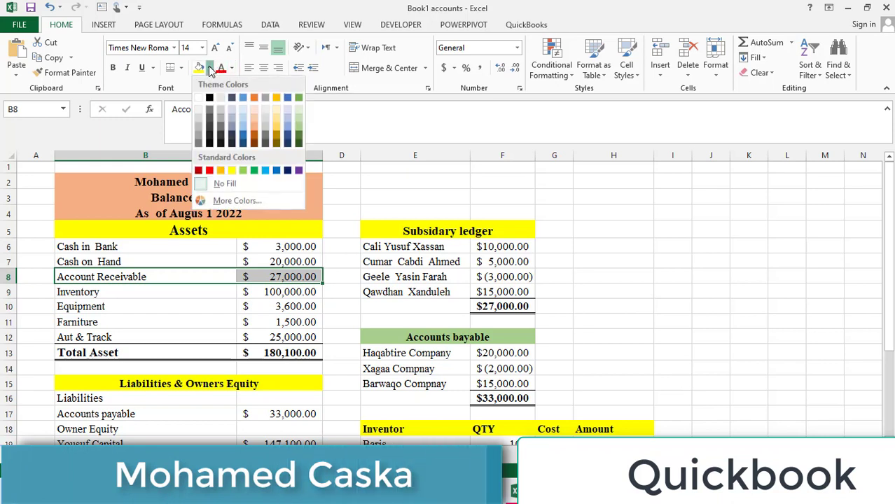
{"action": "left_click", "coordinate": [265, 170]}
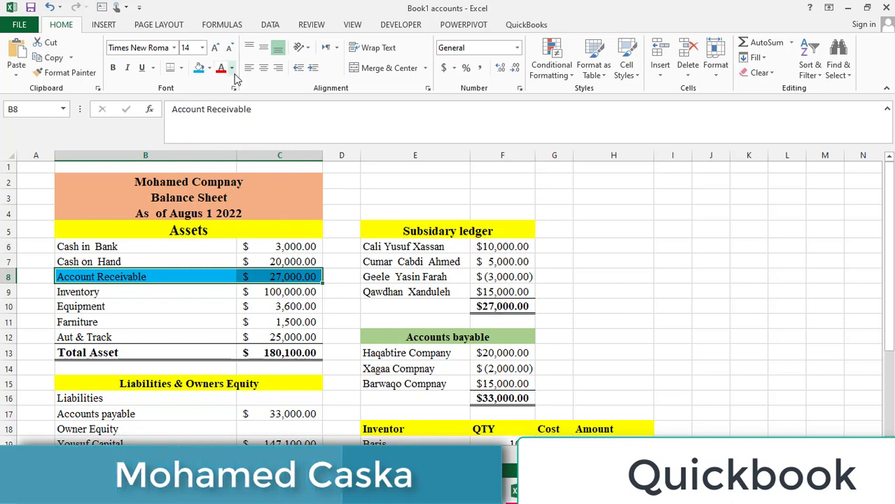
{"action": "key", "text": "ctrl+z"}
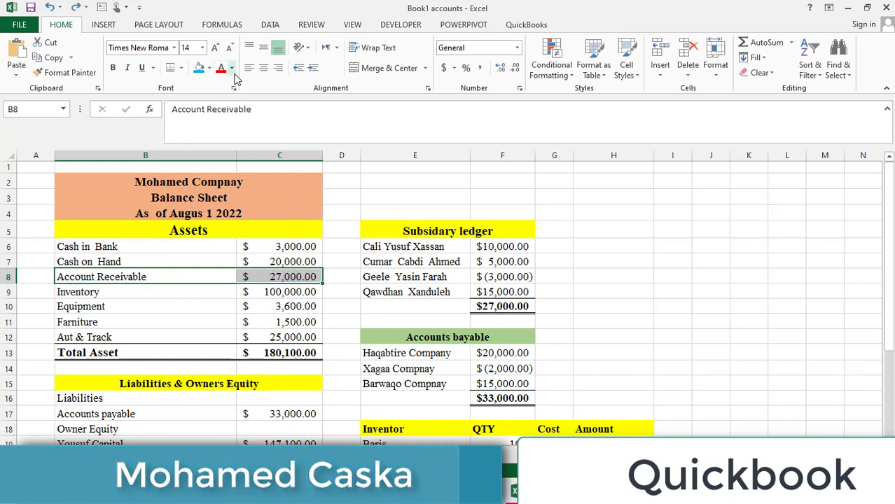
Confirm the ledger total in F10 (=SUM(F6:F9)) is $27,000.00, then return to QuickBooks
{"action": "left_click", "coordinate": [493, 308]}
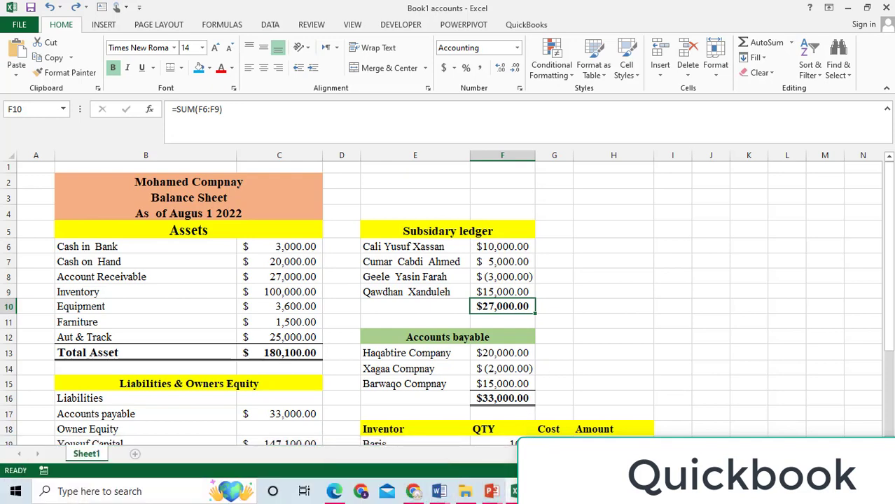
{"action": "left_click", "coordinate": [571, 491]}
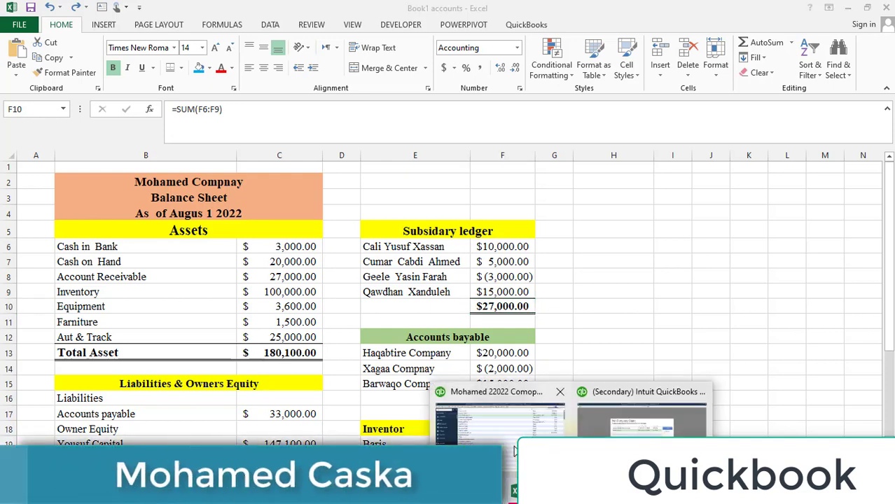
{"action": "left_click", "coordinate": [514, 451]}
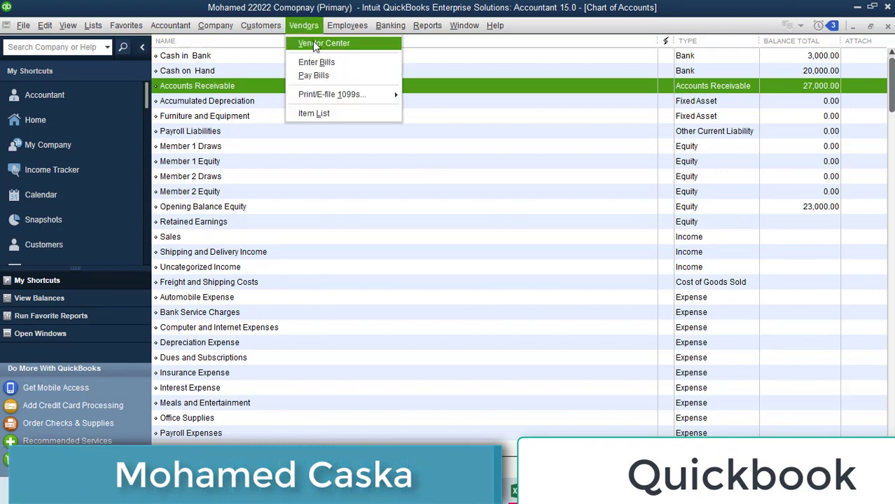
Start a new vendor and copy the name Haqabtire Company from Excel cell E13 into it
{"action": "left_click", "coordinate": [315, 44]}
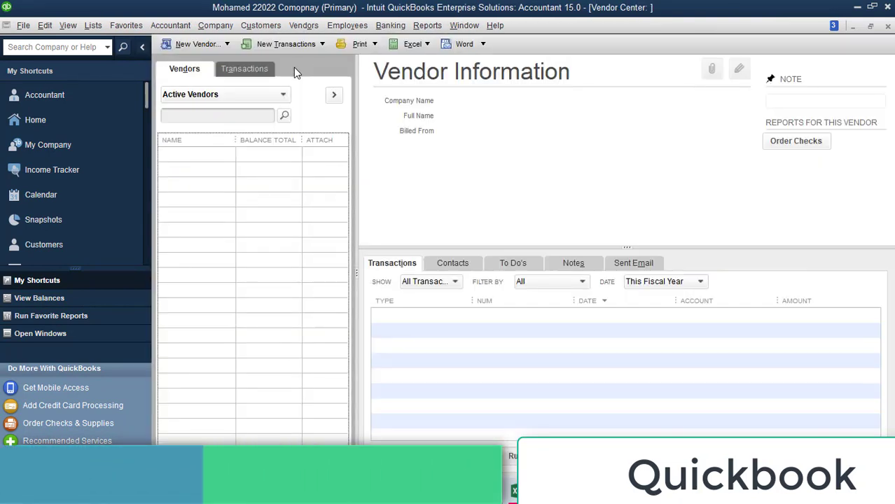
{"action": "left_click", "coordinate": [188, 45]}
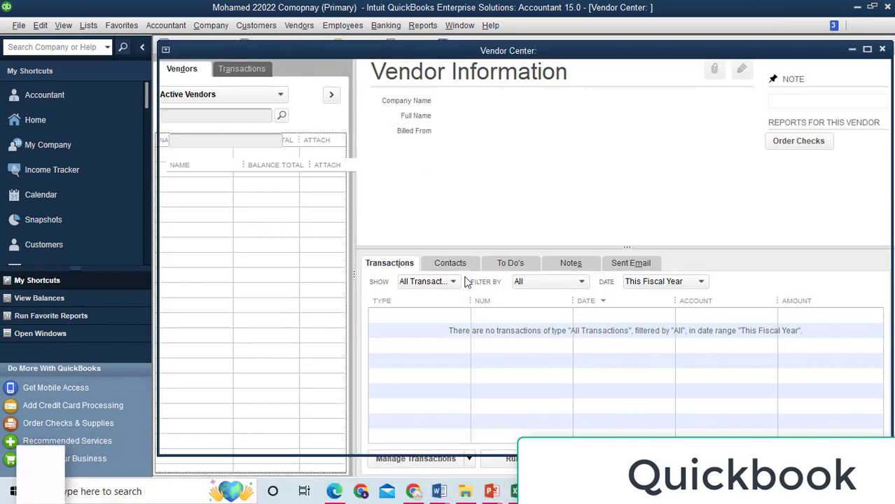
{"action": "left_click", "coordinate": [515, 490]}
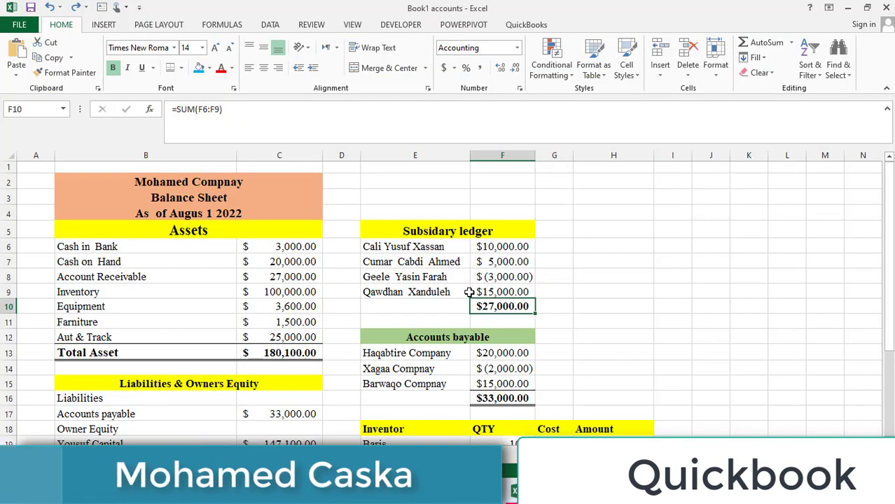
{"action": "double_click", "coordinate": [397, 356]}
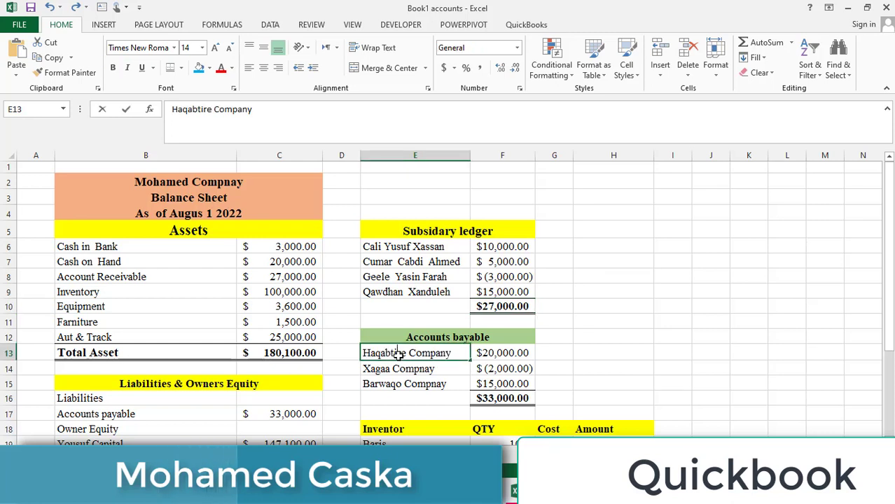
{"action": "left_click", "coordinate": [516, 363]}
{"action": "left_click", "coordinate": [414, 357]}
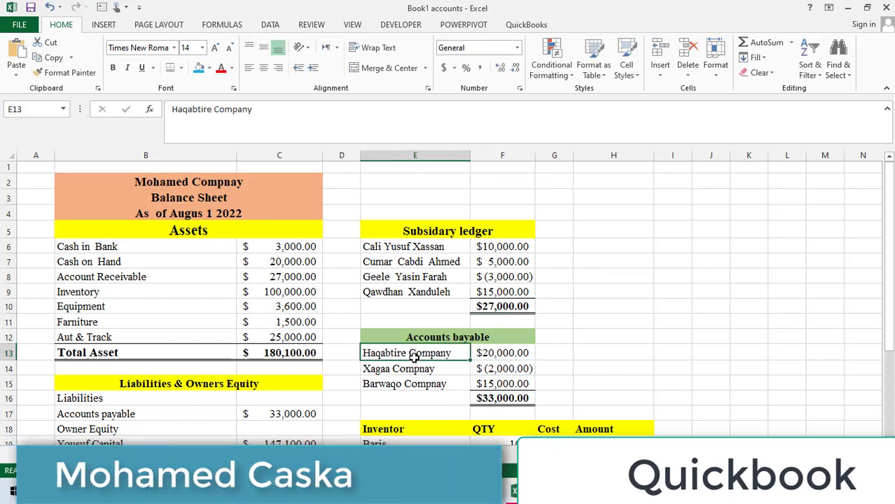
{"action": "key", "text": "ctrl+c"}
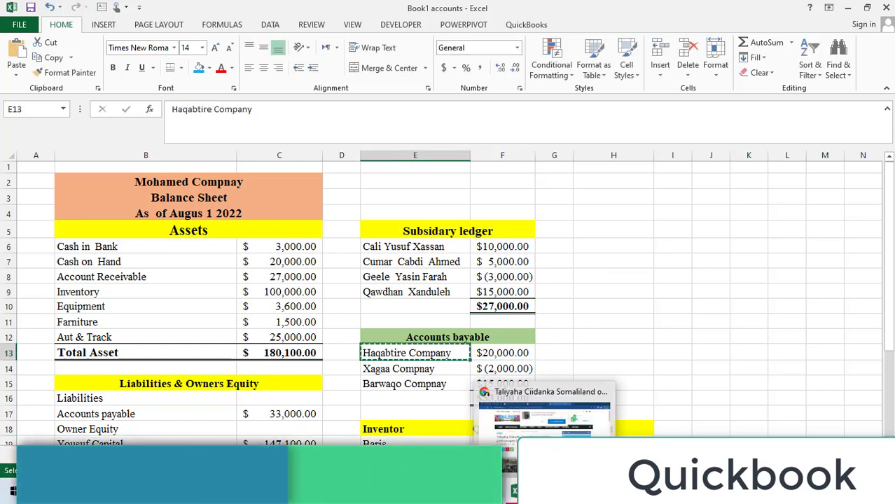
{"action": "left_click", "coordinate": [516, 490]}
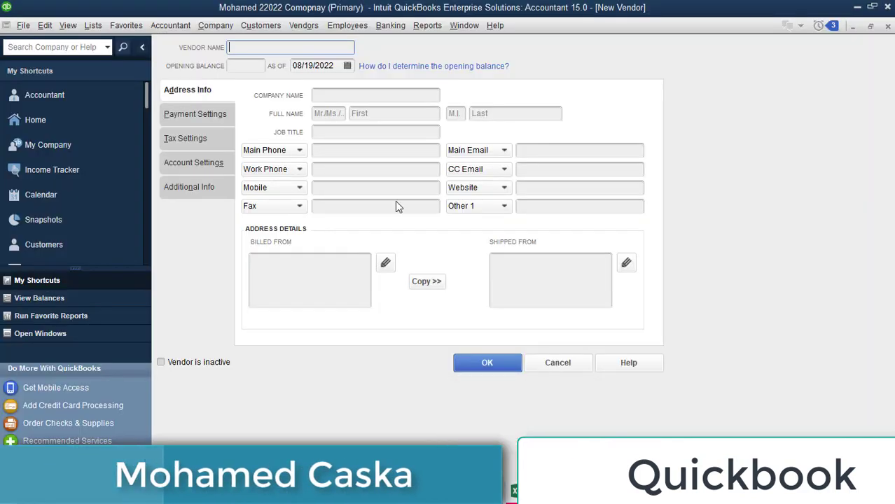
Enter 20000 as Haqabtire Company's opening balance as of 08/01/2022 and save the vendor
{"action": "left_click", "coordinate": [241, 64]}
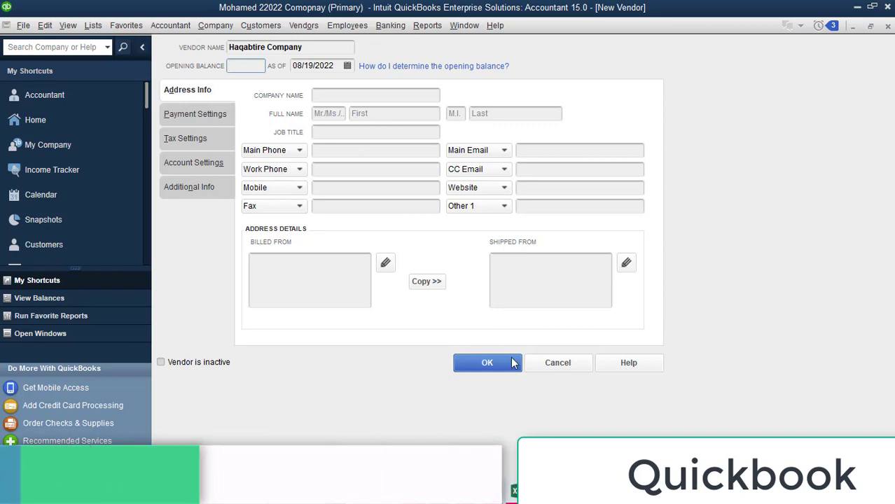
{"action": "left_click", "coordinate": [515, 492]}
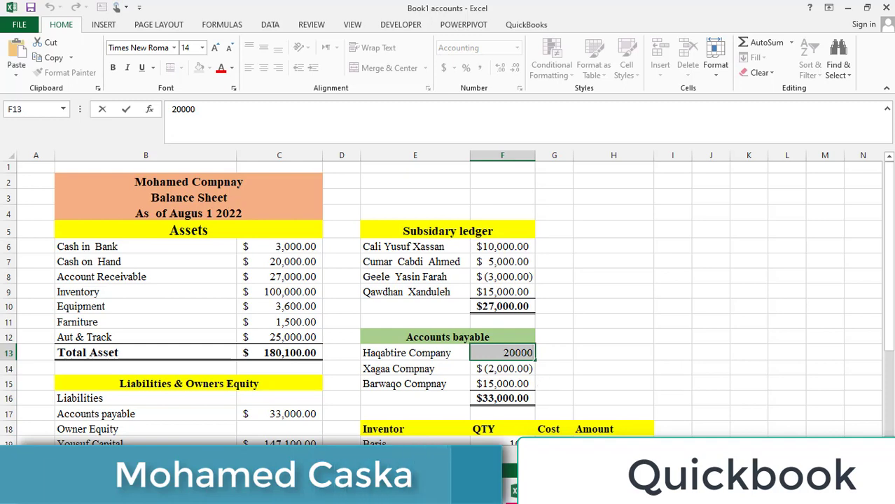
{"action": "left_click", "coordinate": [848, 8]}
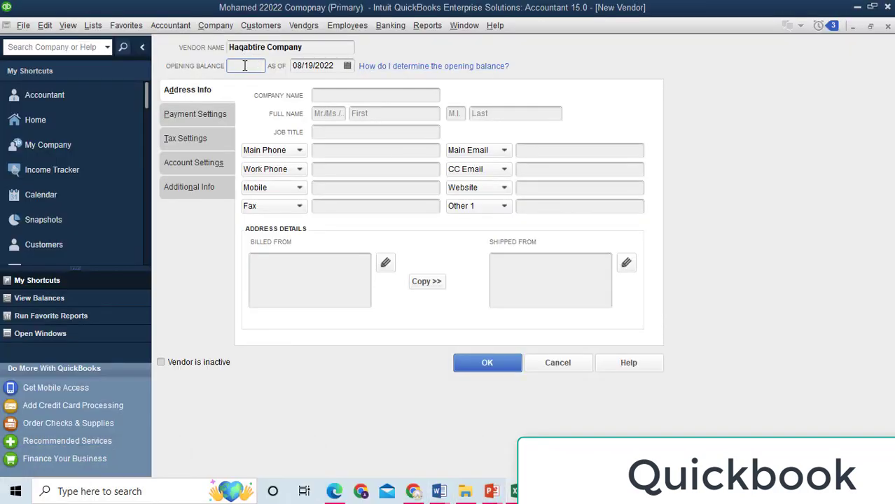
{"action": "type", "text": "20000"}
{"action": "left_click", "coordinate": [317, 66]}
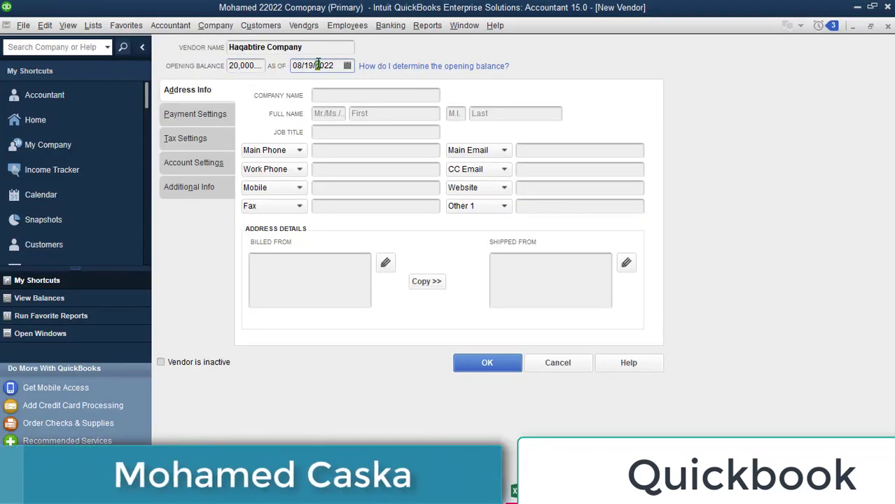
{"action": "left_click", "coordinate": [346, 65]}
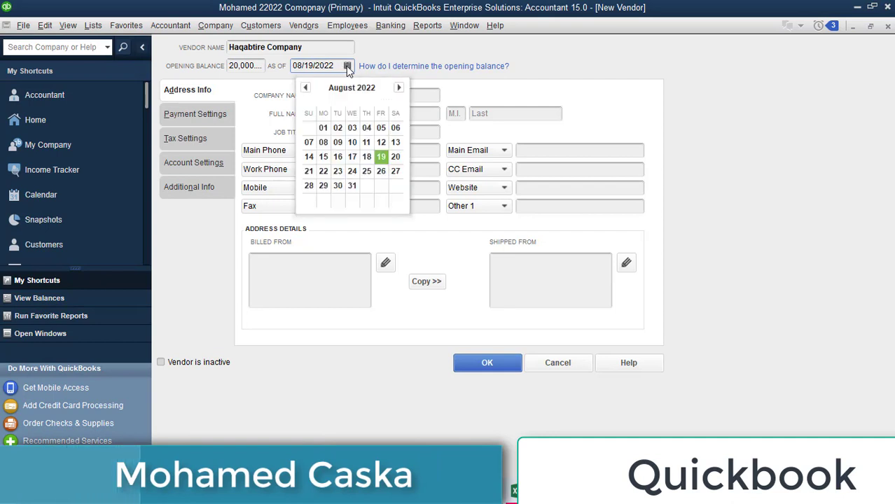
{"action": "left_click", "coordinate": [323, 129]}
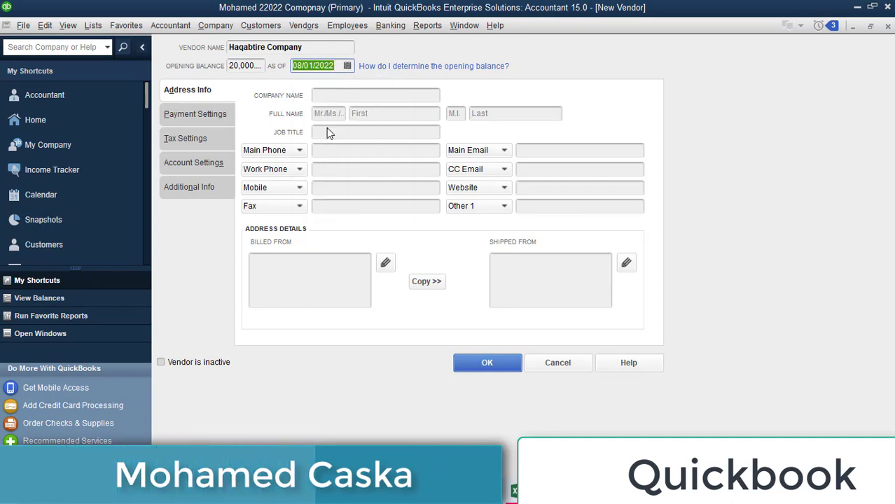
{"action": "left_click", "coordinate": [489, 364]}
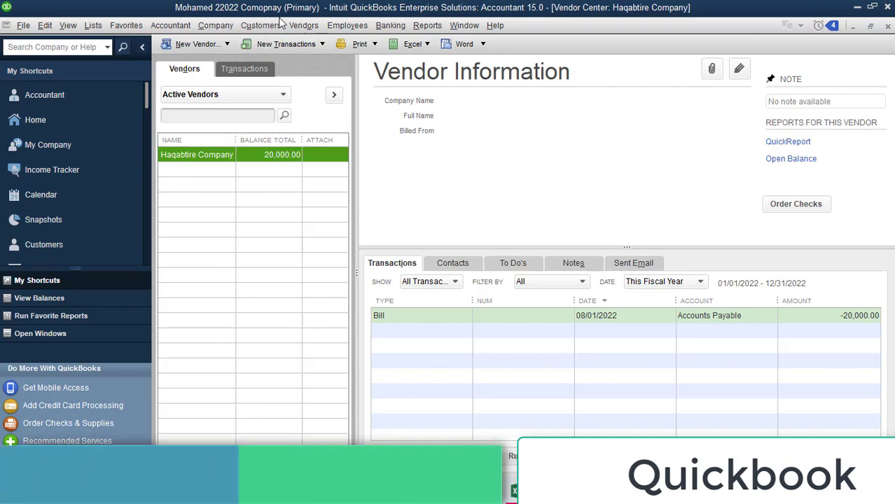
Open a new vendor form and take the name Xagaa Compnay from the Excel payables list
{"action": "left_click", "coordinate": [307, 26]}
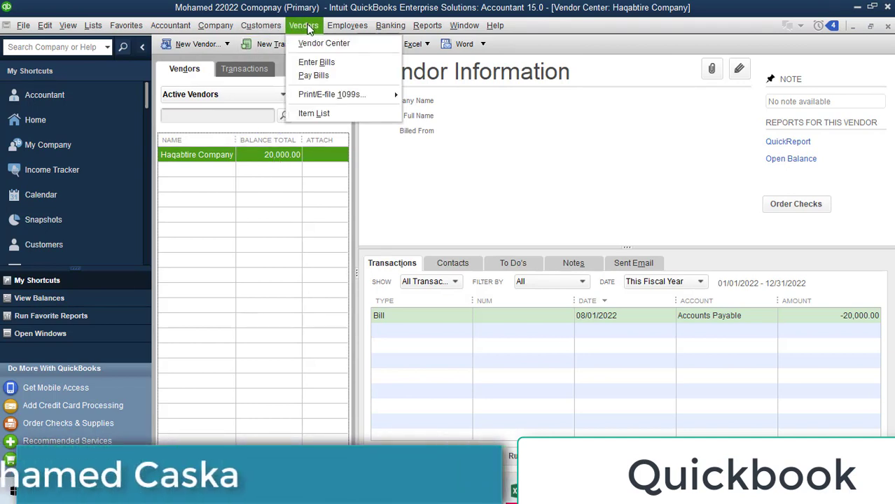
{"action": "left_click", "coordinate": [203, 45]}
{"action": "left_click", "coordinate": [202, 44]}
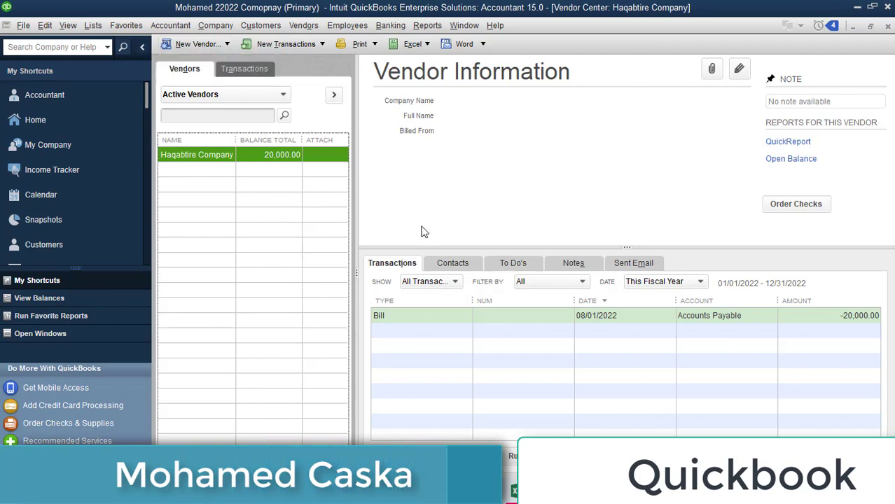
{"action": "left_click", "coordinate": [516, 490]}
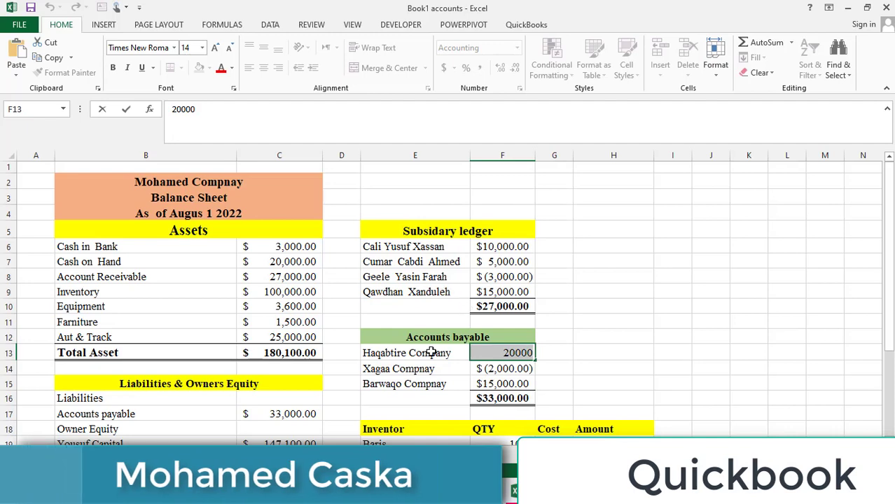
{"action": "left_click", "coordinate": [417, 373]}
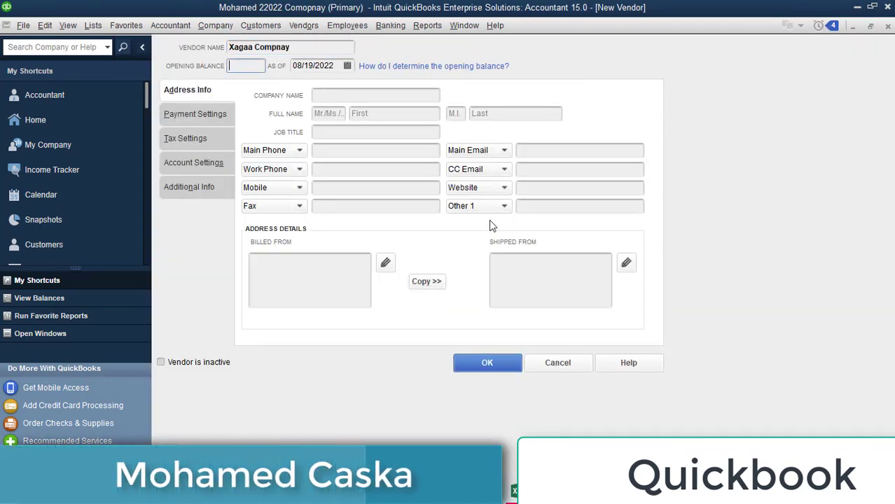
Save Xagaa Compnay with a -2000 opening balance as of 08/01/2022, then begin another vendor
{"action": "key", "text": "alt+Tab"}
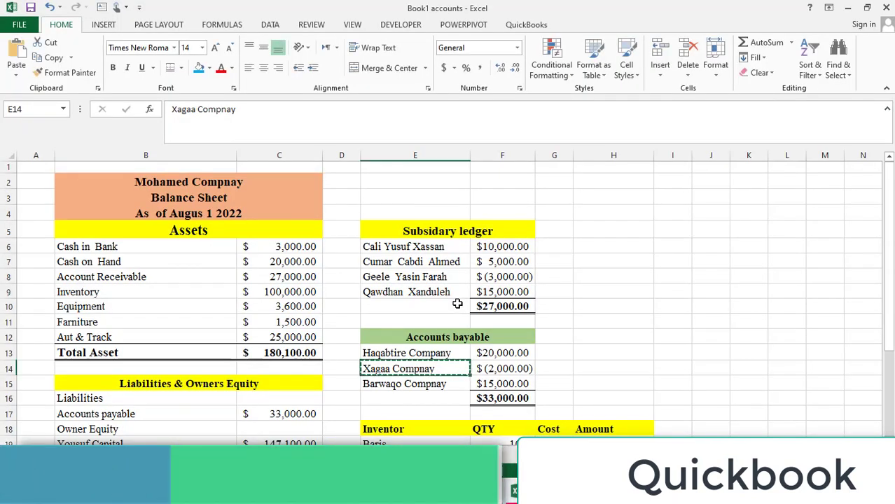
{"action": "double_click", "coordinate": [504, 368]}
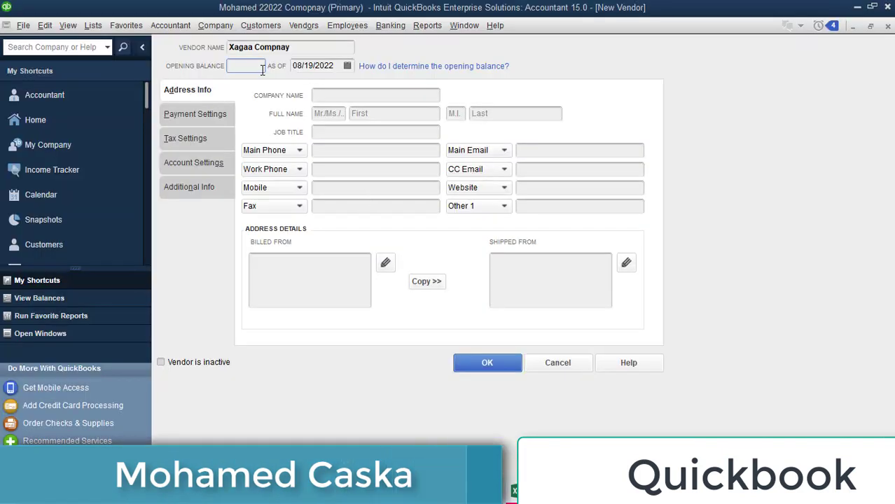
{"action": "type", "text": "-2000"}
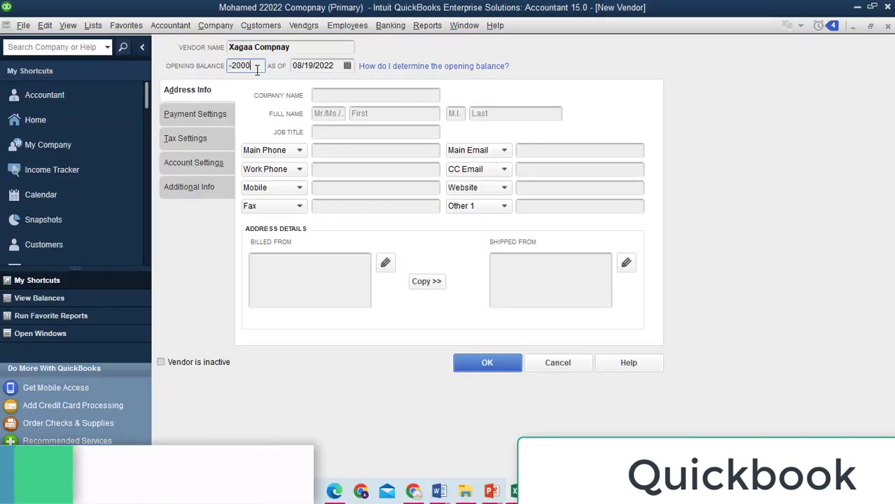
{"action": "left_click", "coordinate": [346, 65]}
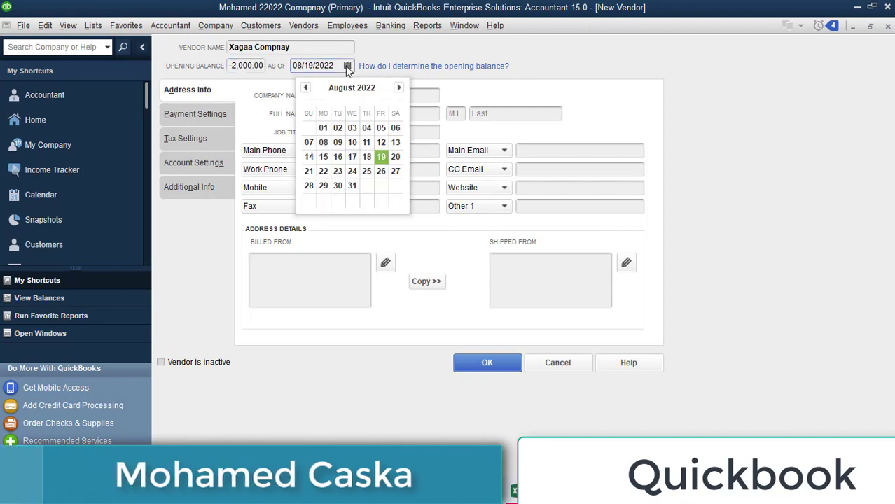
{"action": "left_click", "coordinate": [322, 126]}
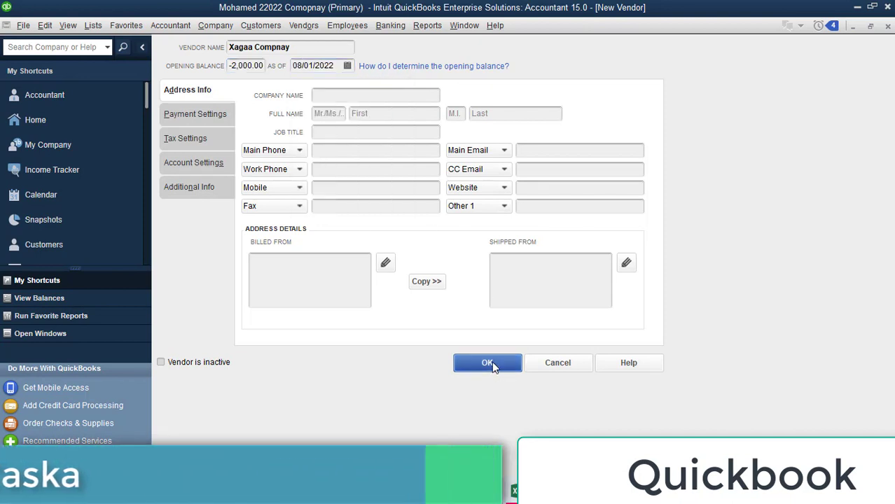
{"action": "left_click", "coordinate": [491, 365]}
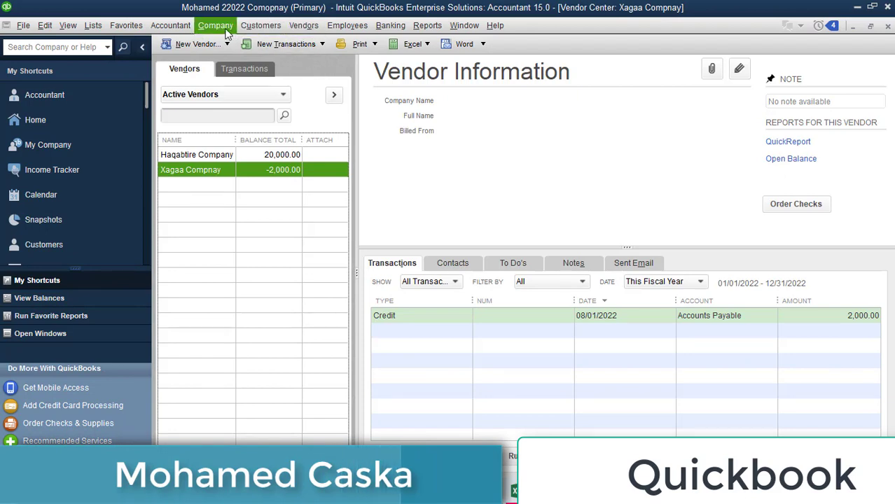
{"action": "left_click", "coordinate": [202, 44]}
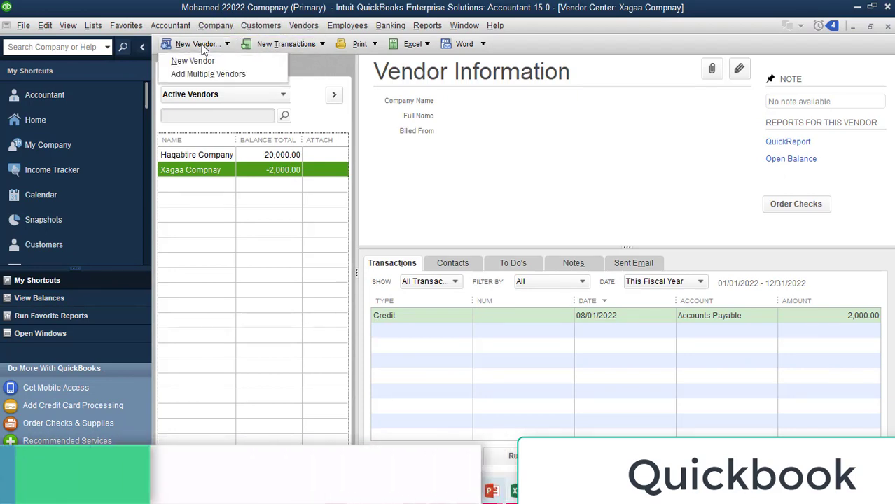
{"action": "left_click", "coordinate": [200, 61]}
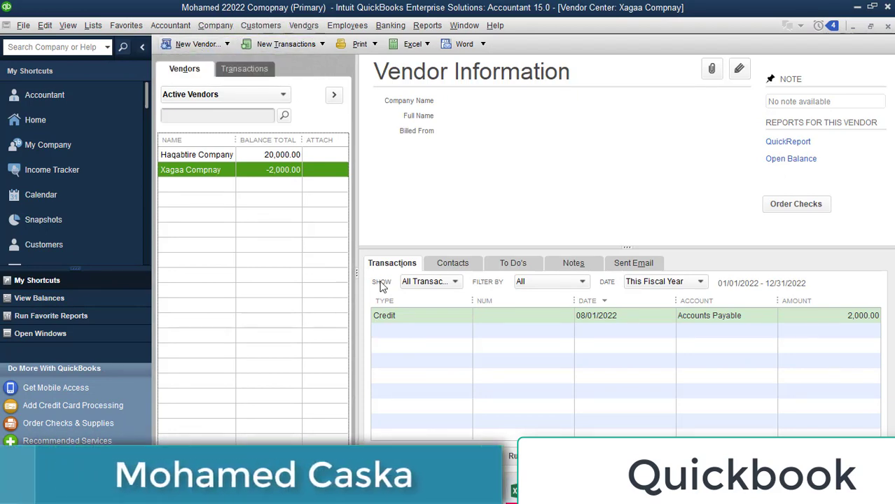
Undo stray edits in Excel cell F14 and restore its value to -2000
{"action": "left_click", "coordinate": [514, 489]}
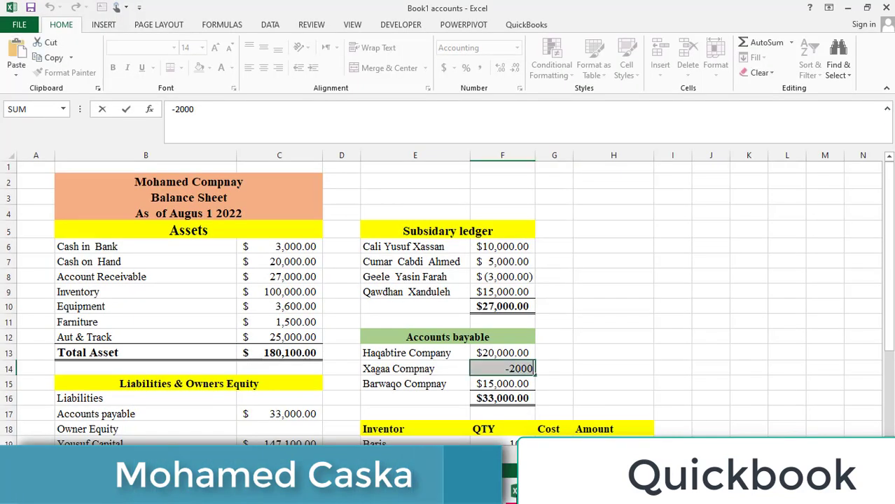
{"action": "type", "text": "="}
{"action": "left_click", "coordinate": [425, 385]}
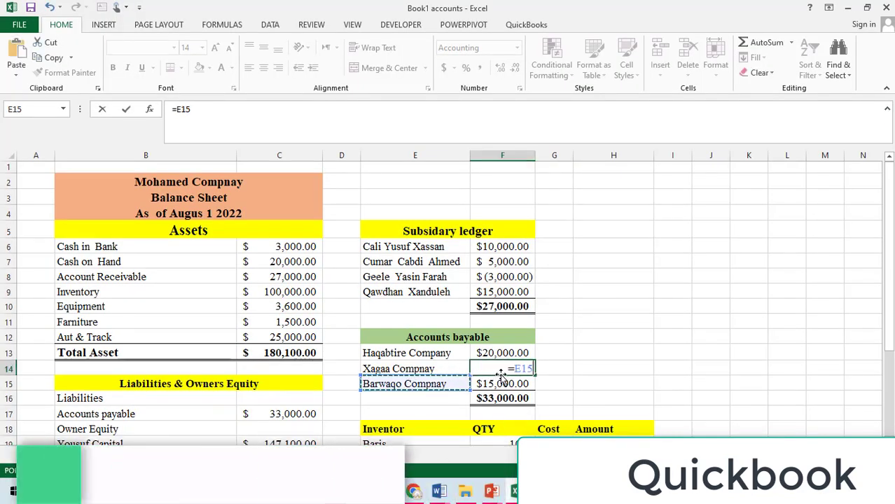
{"action": "key", "text": "ctrl+z"}
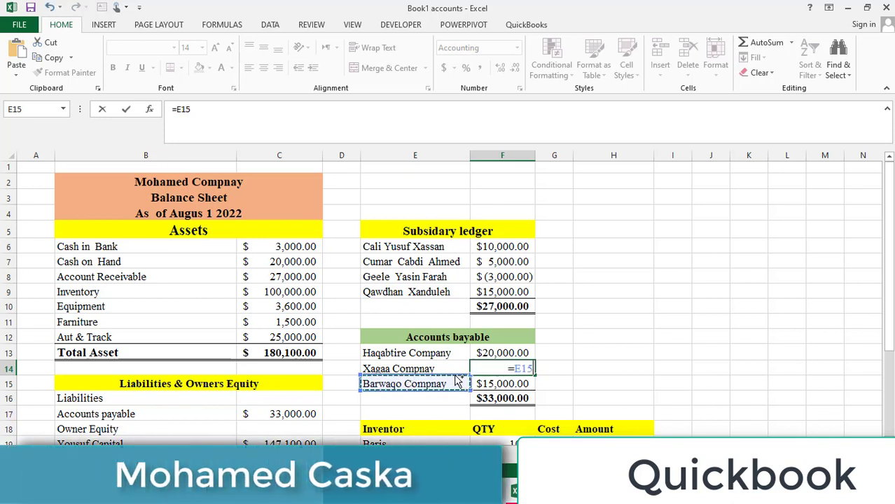
{"action": "type", "text": "2"}
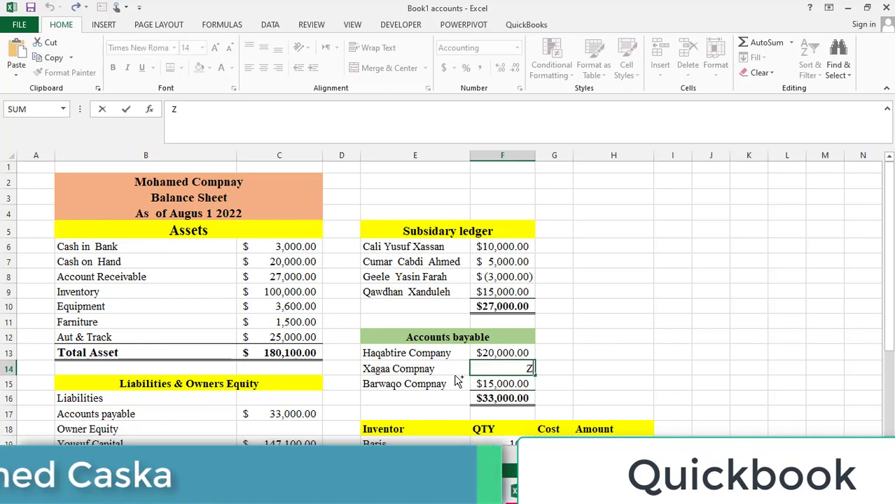
{"action": "key", "text": "ctrl+z"}
{"action": "type", "text": "-2"}
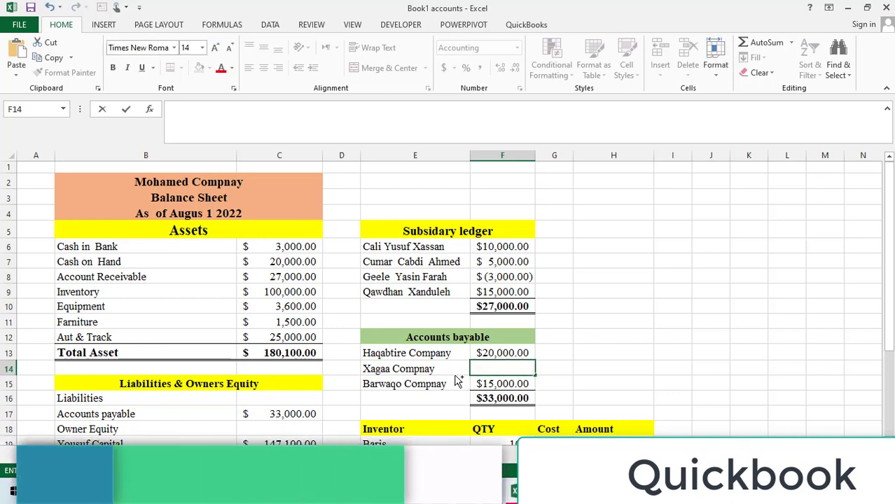
{"action": "type", "text": "00"}
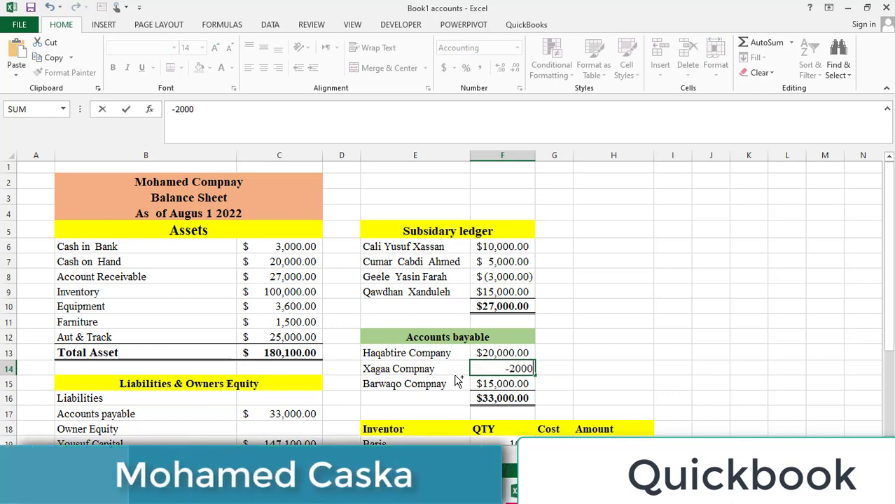
{"action": "type", "text": "0"}
{"action": "left_click", "coordinate": [567, 363]}
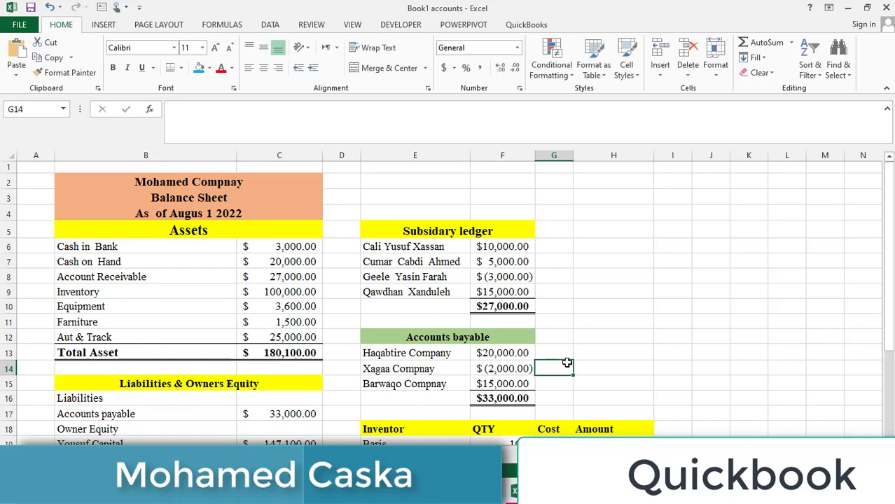
Copy the vendor name Barwaqo Compnay from cell E15 into the QuickBooks vendor form
{"action": "left_click", "coordinate": [405, 385]}
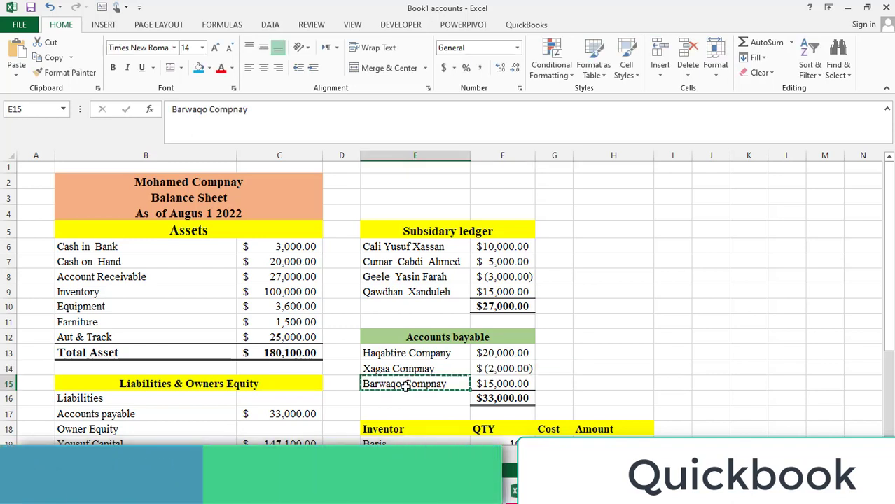
{"action": "key", "text": "ctrl+c"}
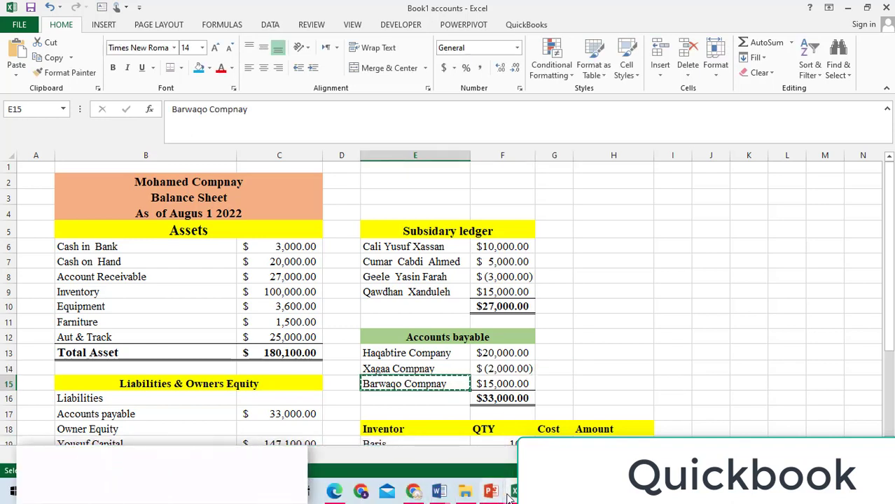
{"action": "left_click", "coordinate": [544, 492]}
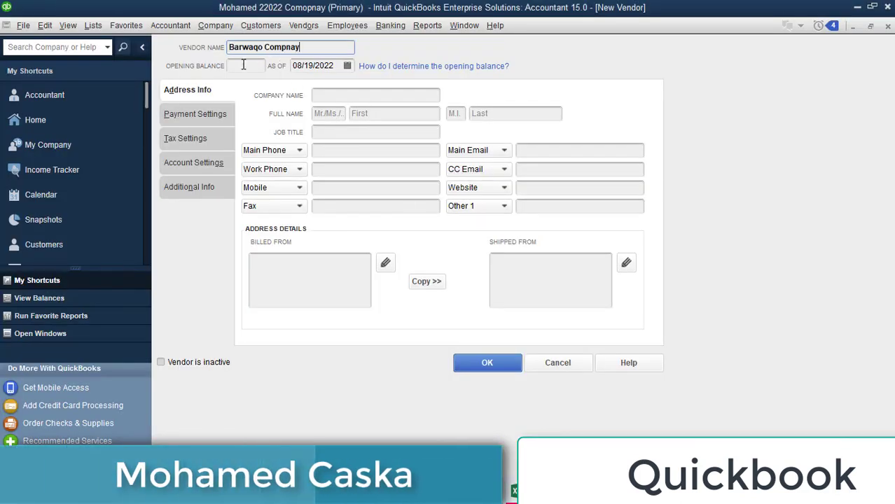
Paste 15000 from Excel F15 as Barwaqo Compnay's opening balance as of 08/01/2022 and save
{"action": "left_click", "coordinate": [518, 492]}
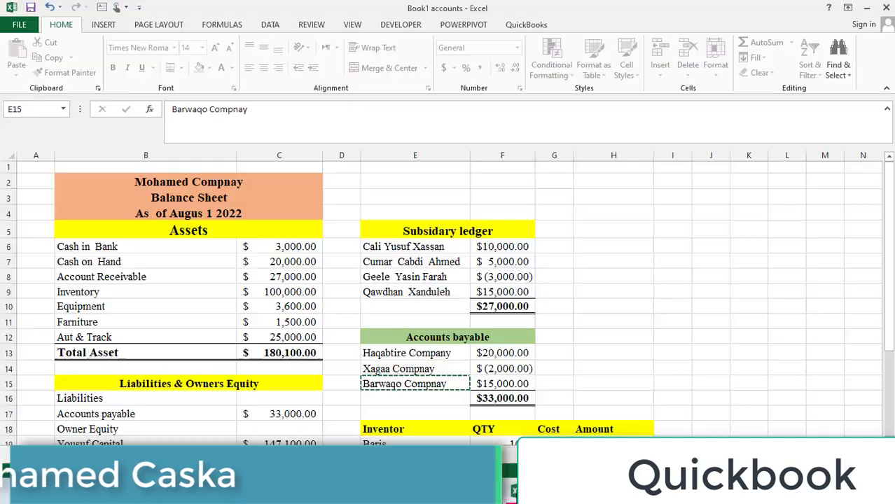
{"action": "left_click", "coordinate": [506, 387]}
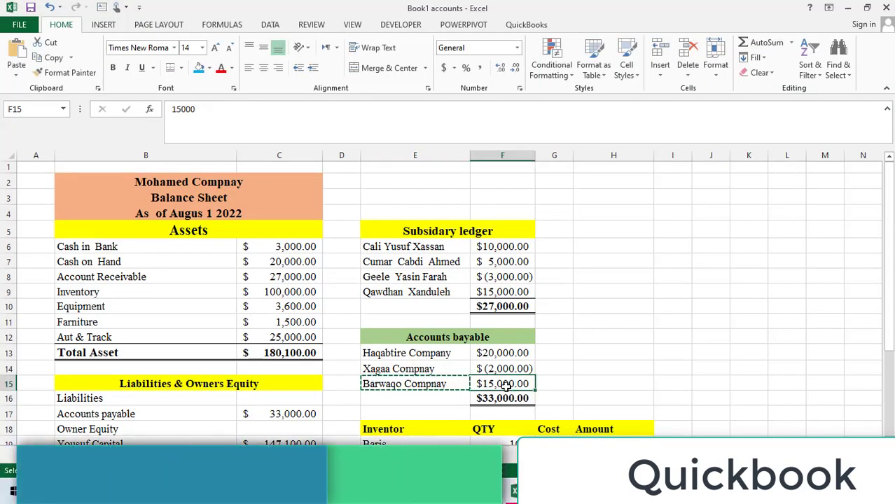
{"action": "double_click", "coordinate": [507, 385]}
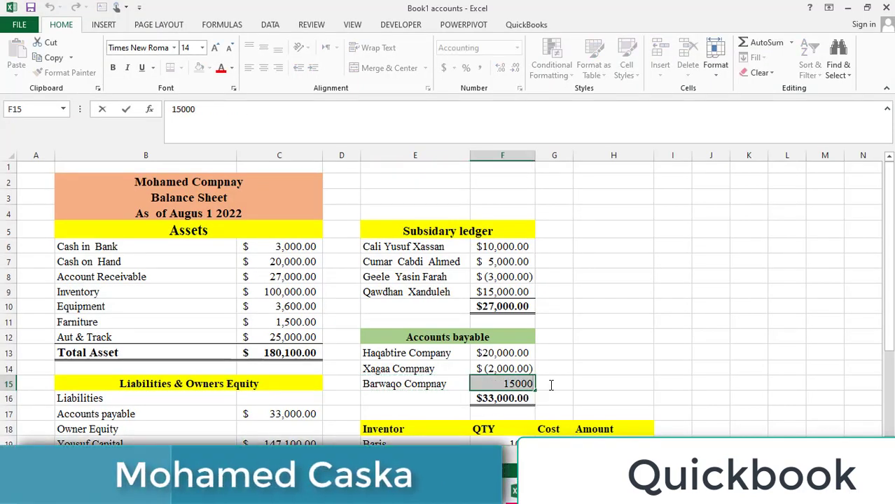
{"action": "left_click", "coordinate": [514, 498]}
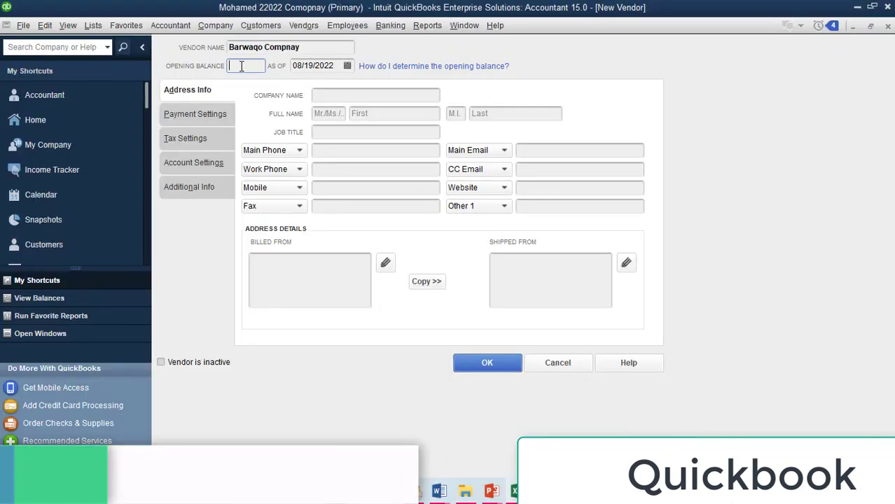
{"action": "left_click", "coordinate": [241, 66]}
{"action": "key", "text": "ctrl+v"}
{"action": "left_click", "coordinate": [347, 66]}
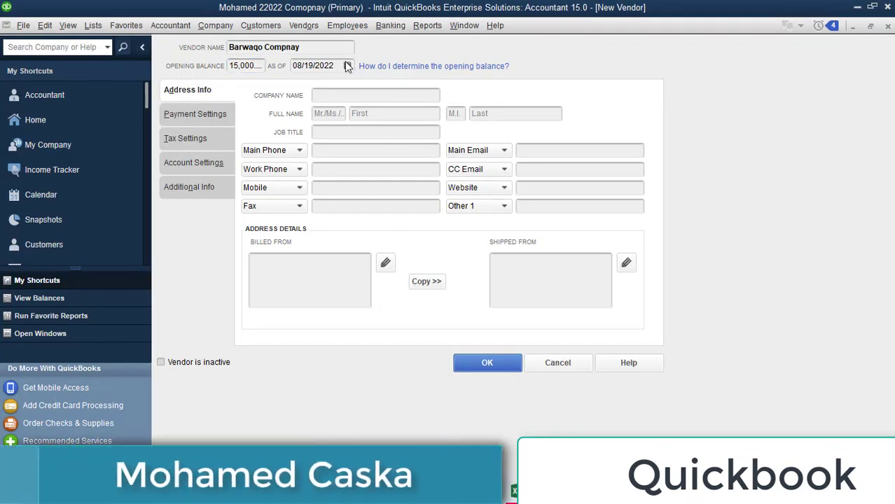
{"action": "left_click", "coordinate": [324, 127]}
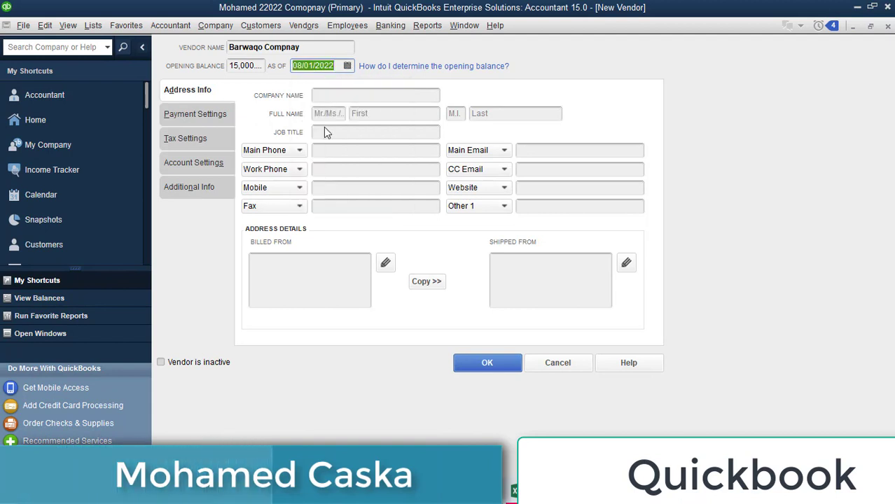
{"action": "left_click", "coordinate": [490, 363]}
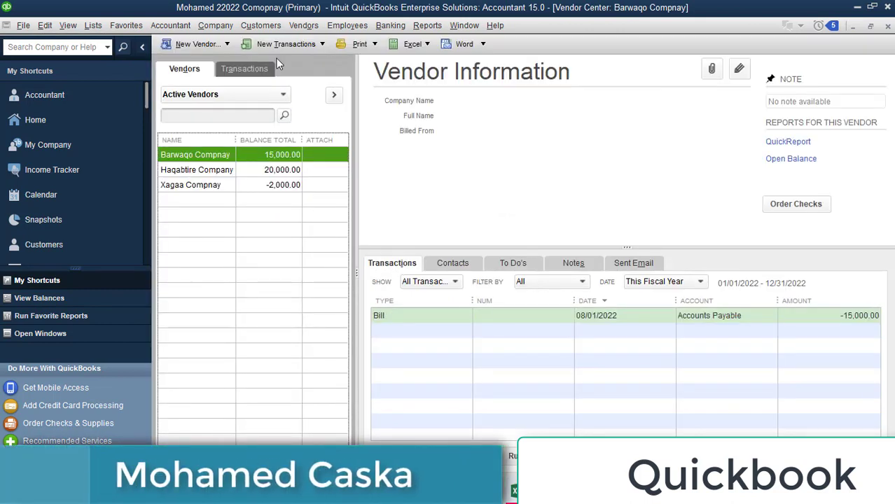
Open the Chart of Accounts and sort it by Balance Total, largest first
{"action": "left_click", "coordinate": [100, 25]}
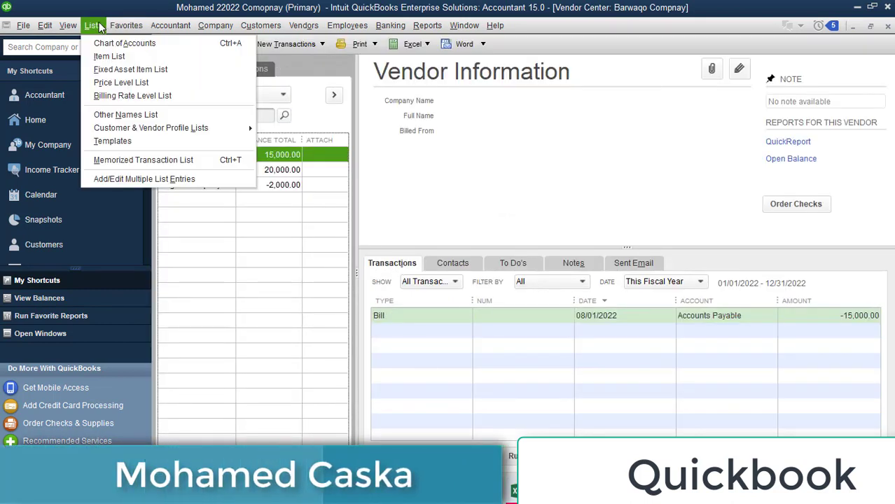
{"action": "left_click", "coordinate": [95, 26]}
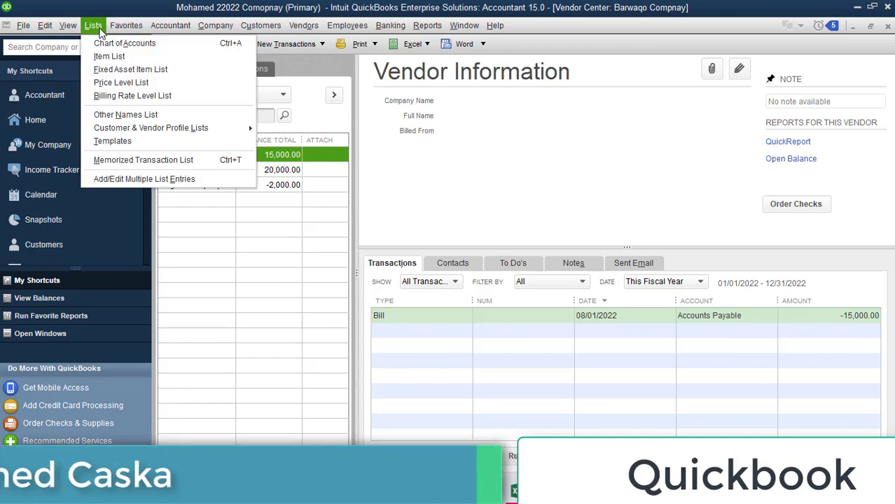
{"action": "left_click", "coordinate": [126, 40]}
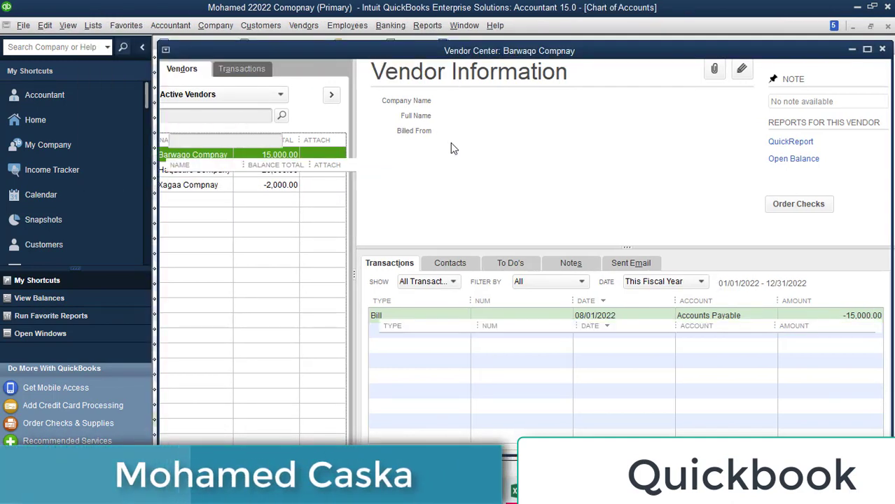
{"action": "scroll", "coordinate": [648, 133], "scroll_direction": "up", "scroll_amount": 3}
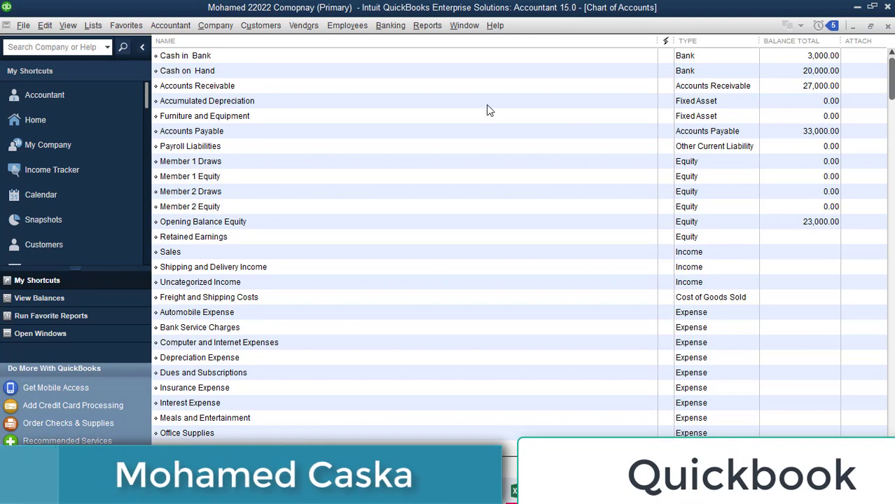
{"action": "left_click", "coordinate": [784, 56]}
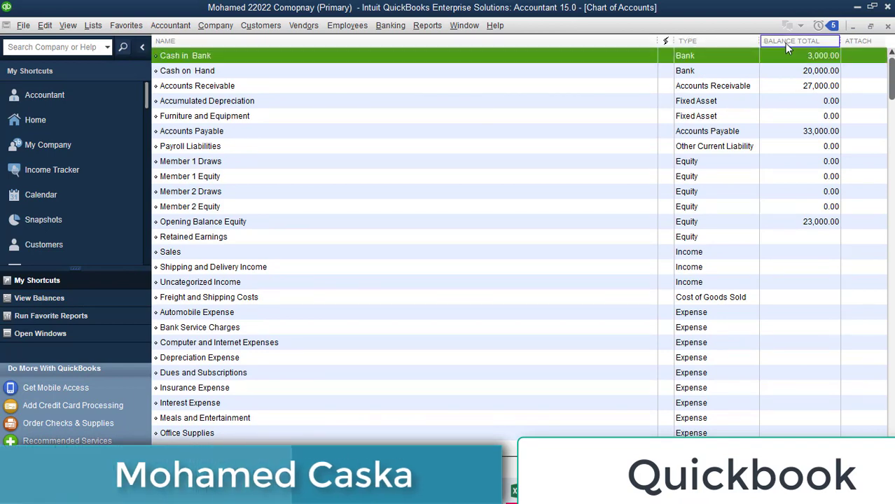
{"action": "left_click", "coordinate": [785, 41]}
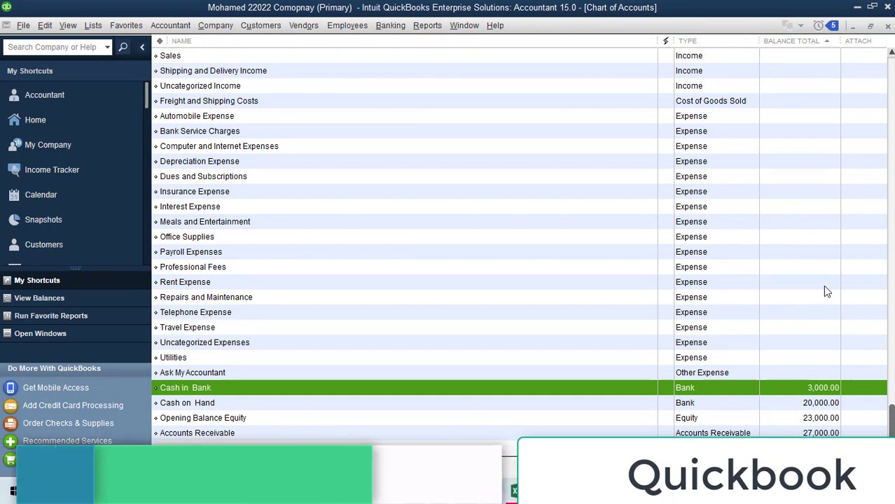
{"action": "left_click", "coordinate": [828, 44]}
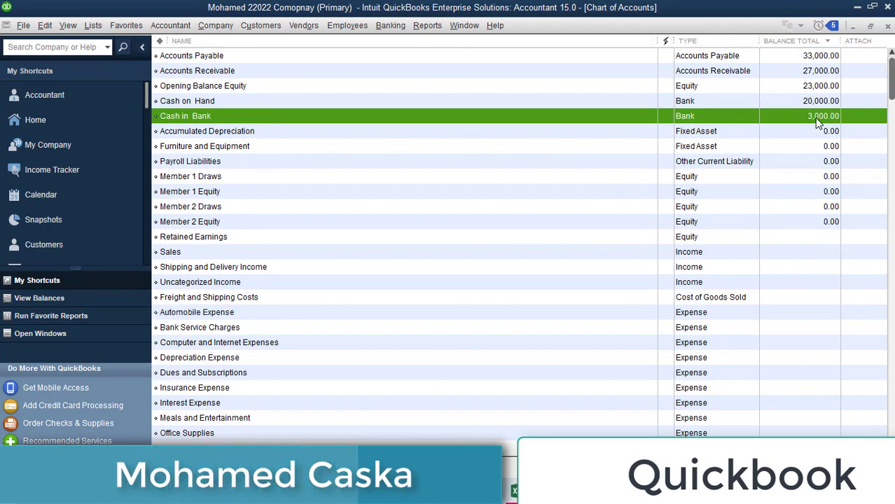
Compare Accounts Payable 33,000.00 and Accounts Receivable 27,000.00 against the Excel balance sheet figures
{"action": "left_click", "coordinate": [796, 72]}
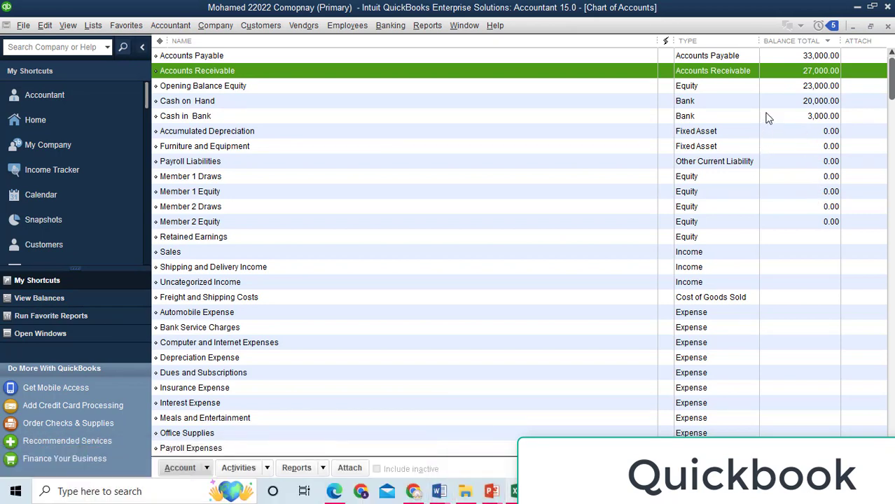
{"action": "left_click", "coordinate": [783, 55]}
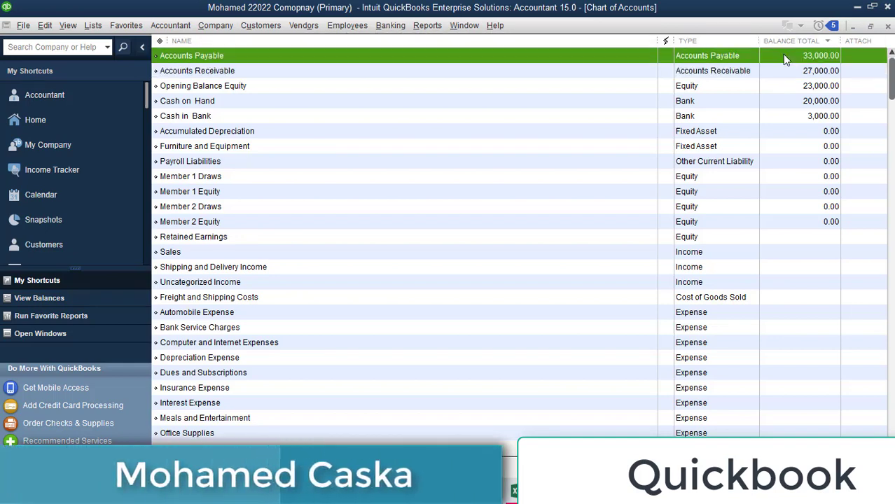
{"action": "left_click", "coordinate": [517, 491]}
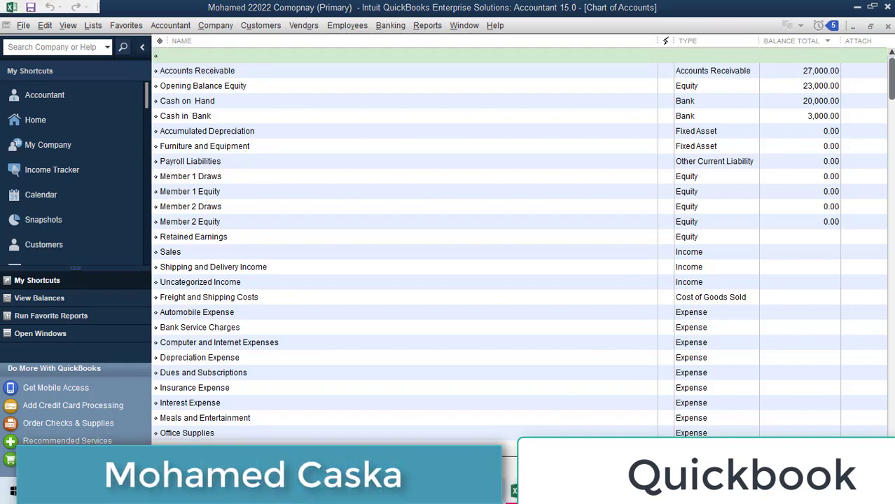
{"action": "left_click", "coordinate": [495, 398]}
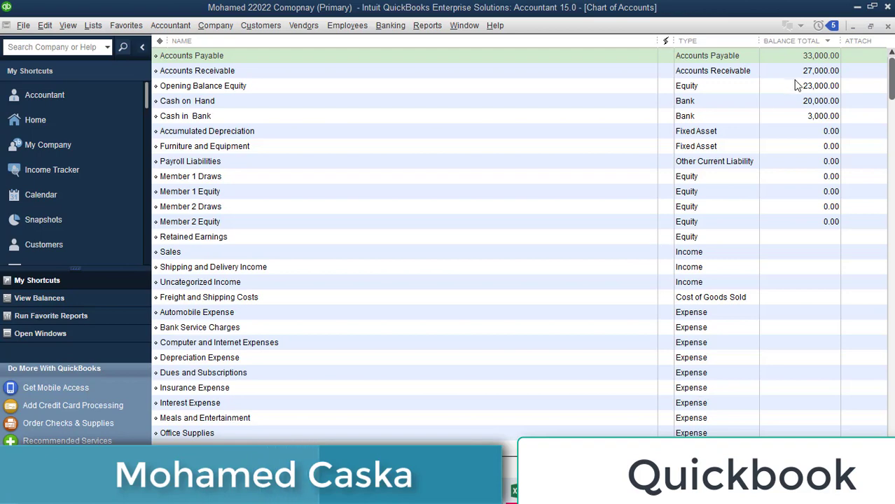
{"action": "left_click", "coordinate": [812, 62]}
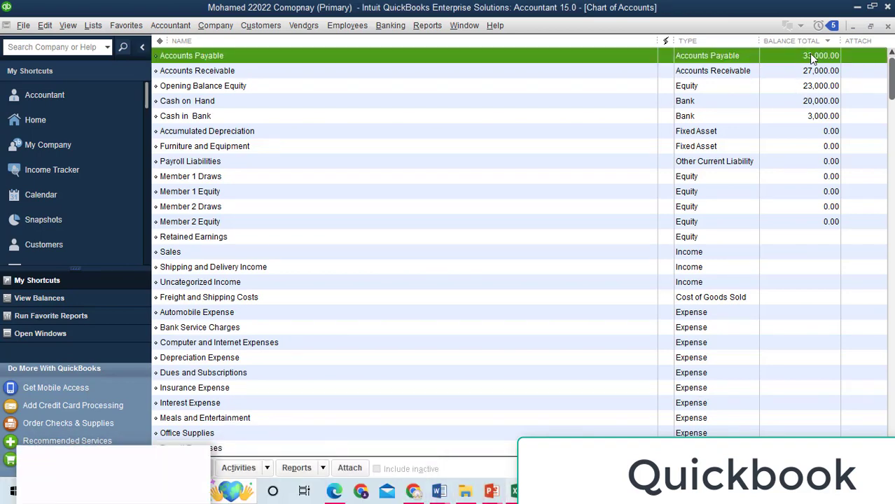
{"action": "left_click", "coordinate": [779, 73]}
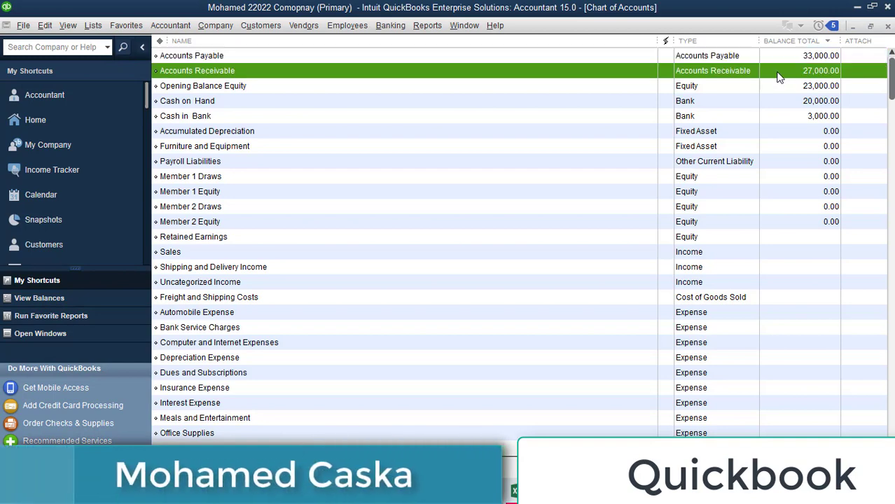
{"action": "left_click", "coordinate": [514, 490]}
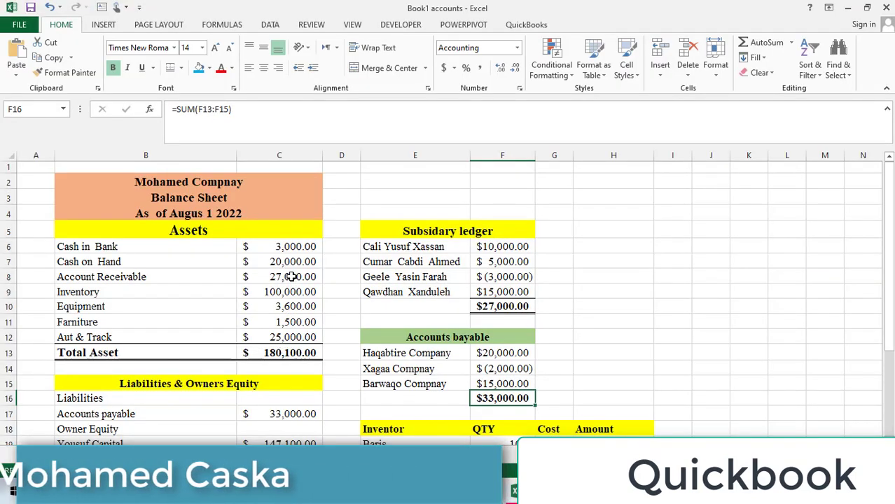
{"action": "left_click", "coordinate": [290, 277]}
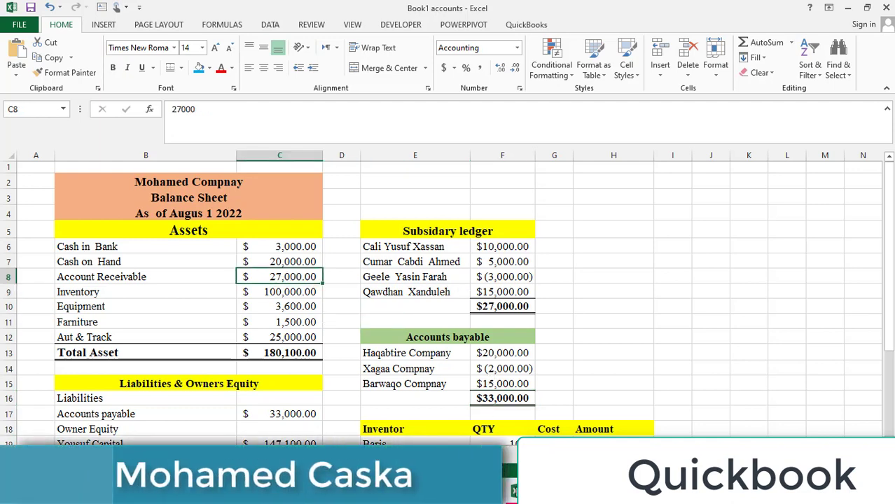
{"action": "left_click", "coordinate": [522, 491]}
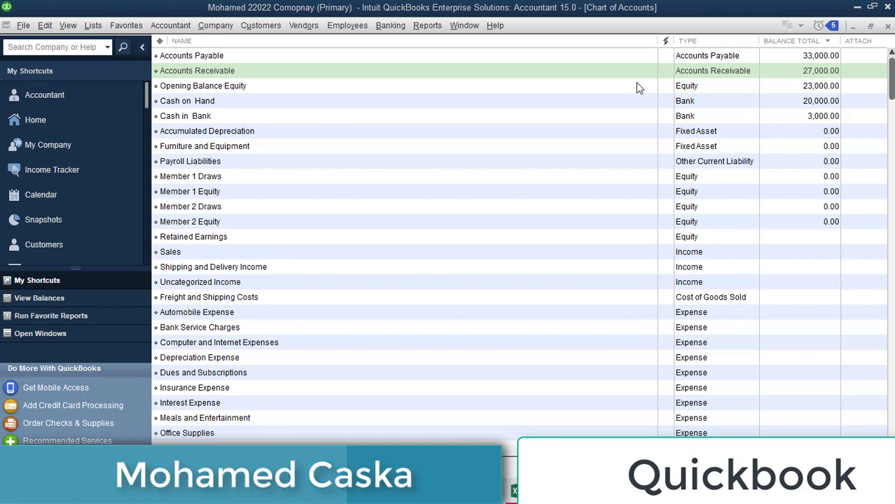
{"action": "left_click", "coordinate": [330, 74]}
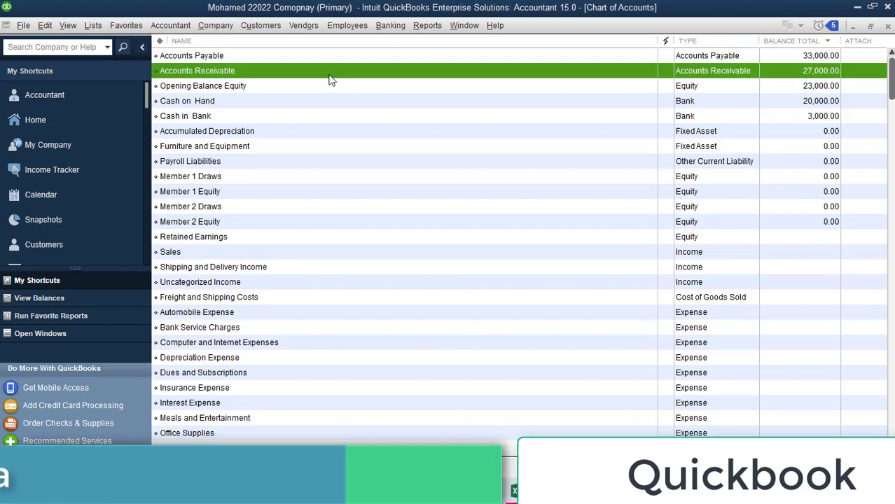